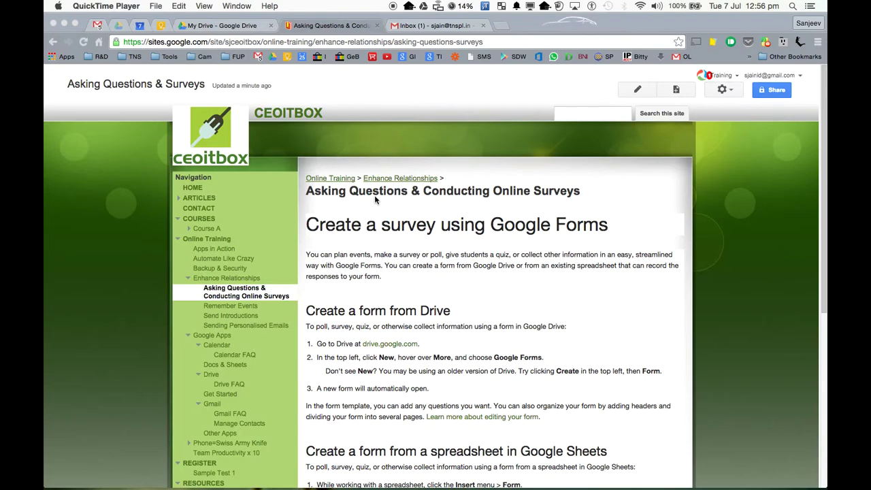
- From My Drive, create a new blank Google Form through New > More > Google Forms
left_click(242, 26)
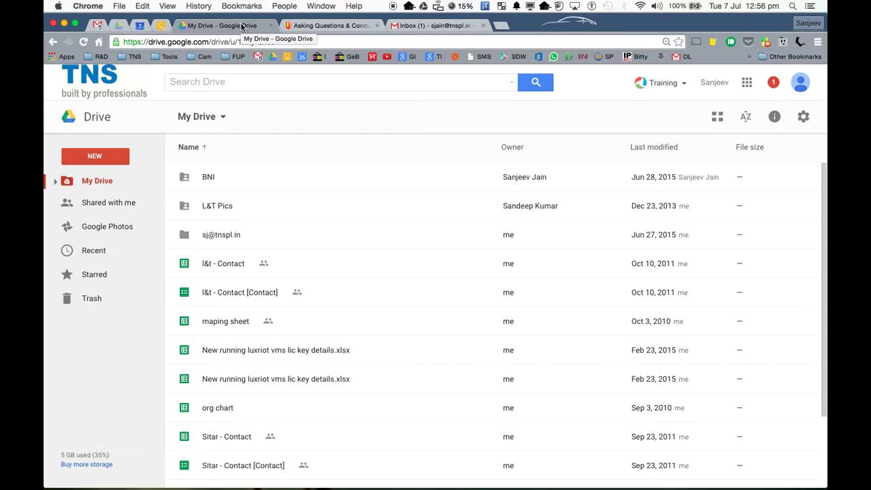
left_click(94, 160)
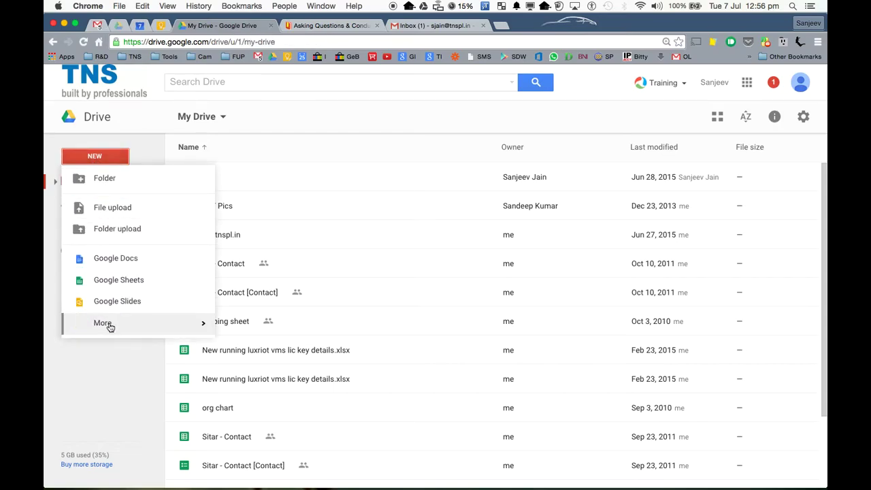
mouse_move(111, 324)
left_click(249, 326)
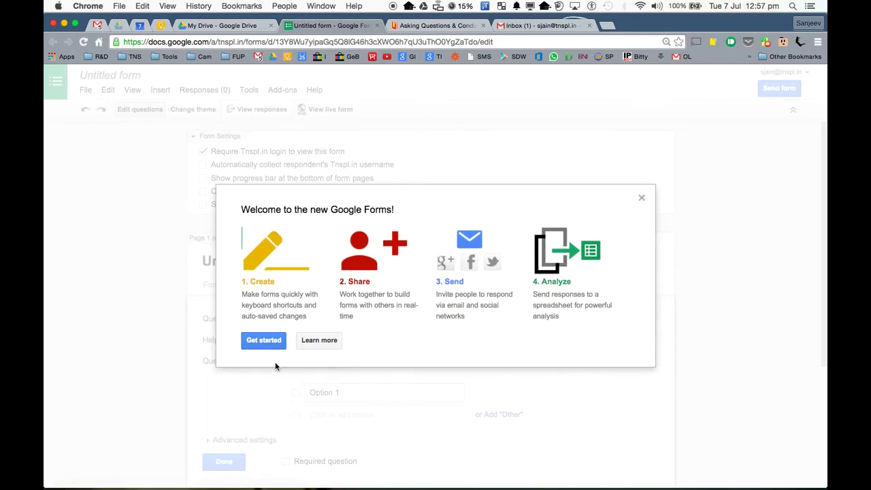
- Dismiss the welcome dialog and rename 'Untitled form' to 'CEOITBOX Training Survey'
left_click(642, 199)
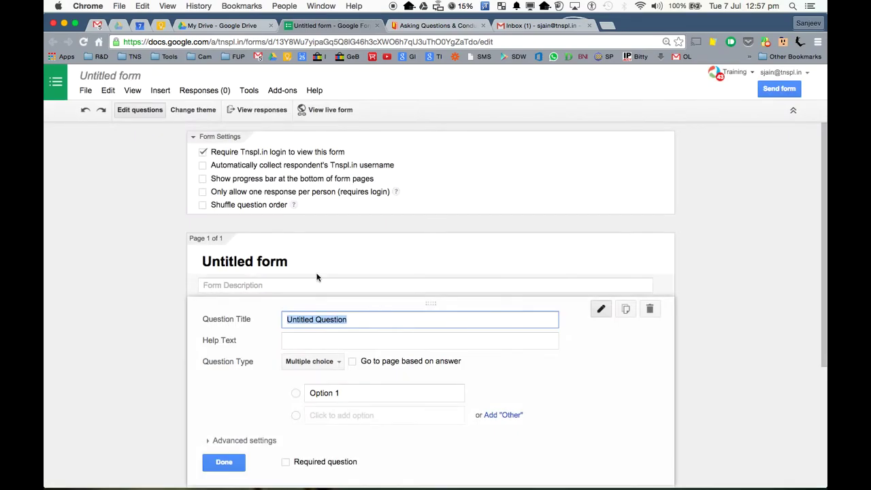
left_click(289, 261)
left_click_drag(289, 261, 167, 255)
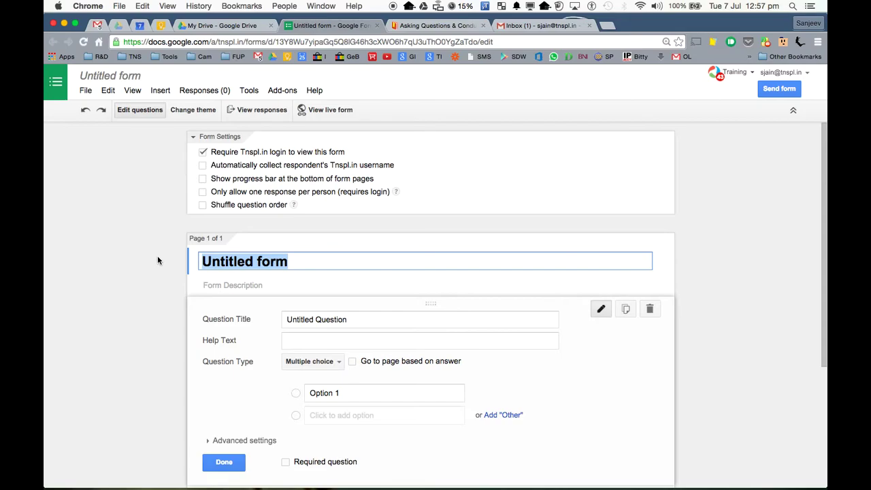
type("CEOI")
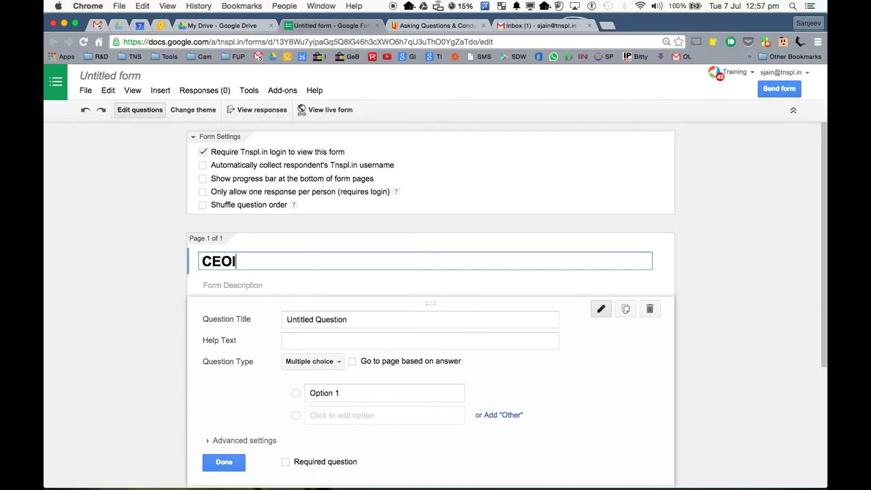
type("TBOX Training ")
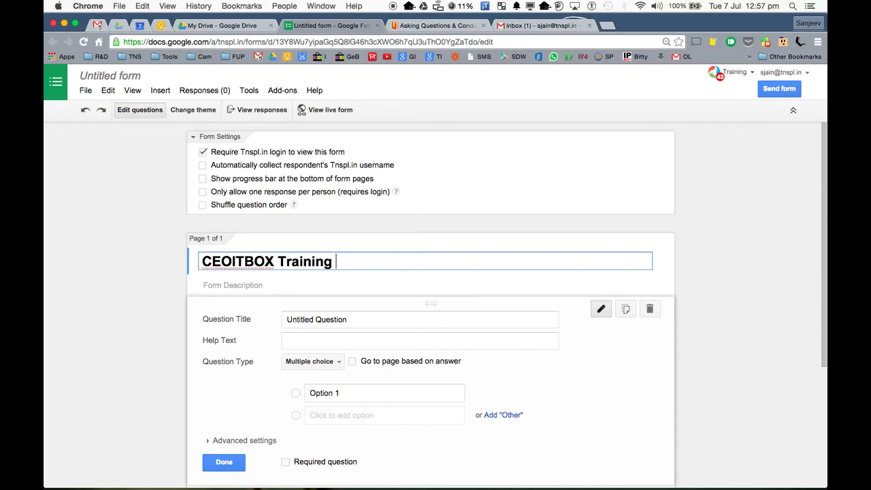
type("Survey")
left_click(348, 320)
left_click_drag(348, 320, 284, 320)
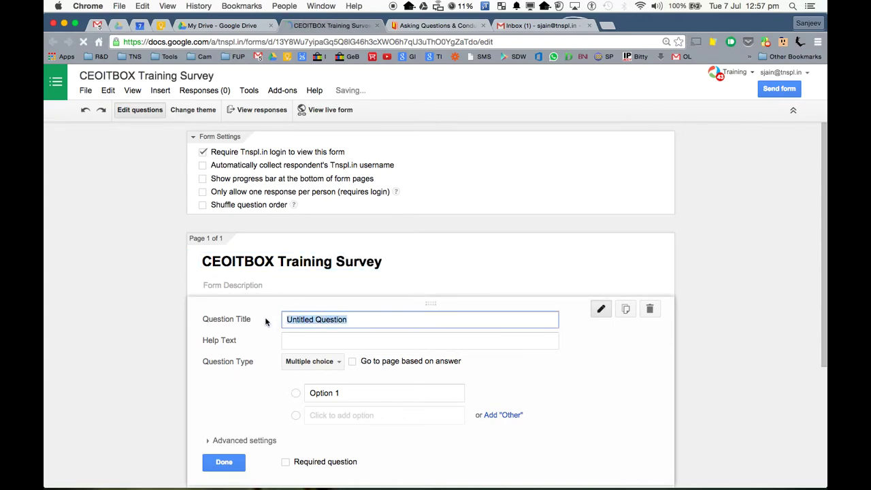
scroll(416, 227, "down", 3)
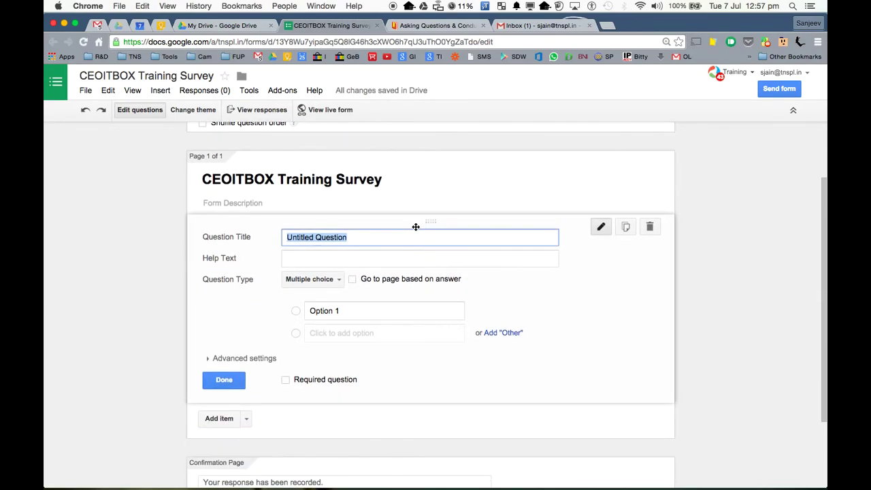
- Add 'Name' as a required short-text question
type("Name")
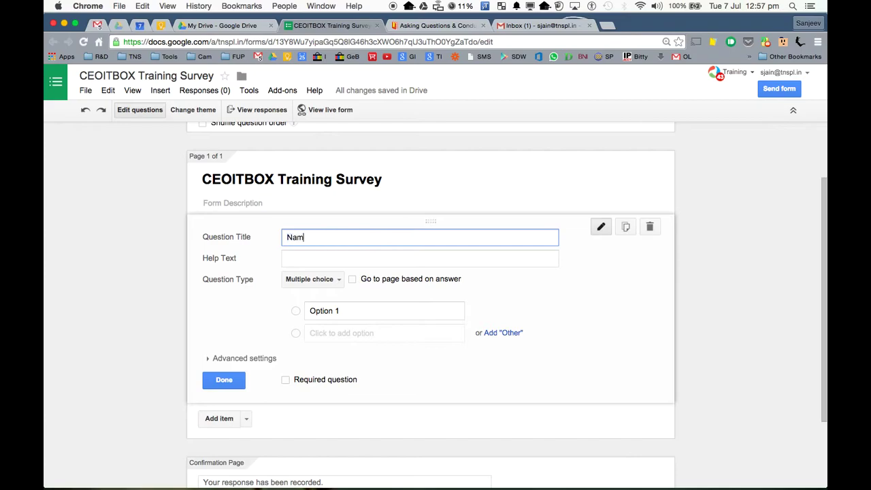
left_click(338, 279)
left_click(330, 252)
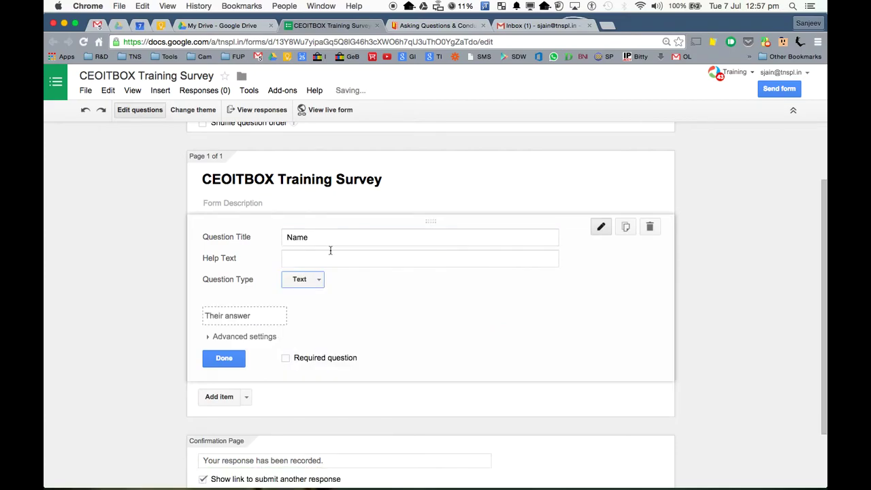
left_click(285, 359)
left_click(234, 359)
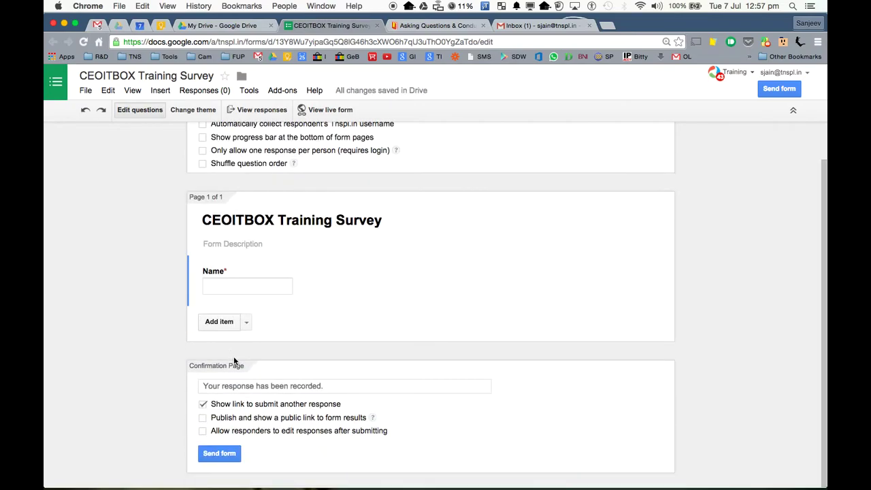
mouse_move(302, 284)
- Add 'Phone Number' as a second required short-text question
left_click(219, 322)
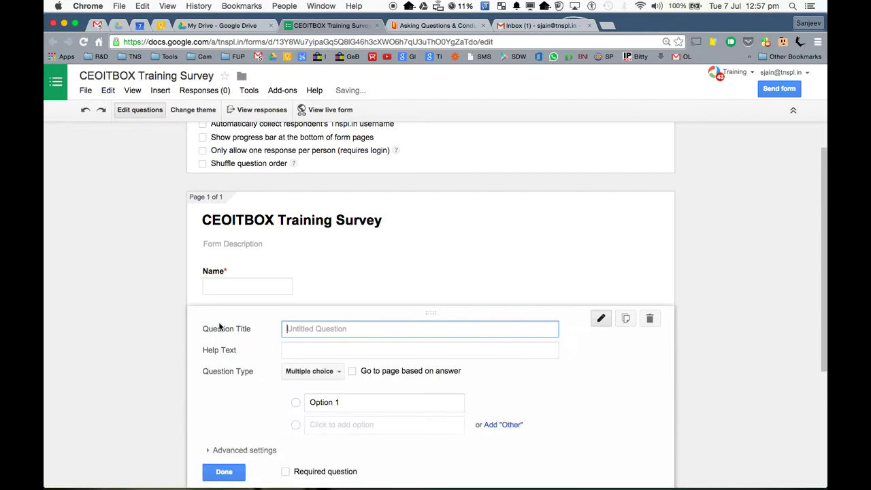
type("Phone Number")
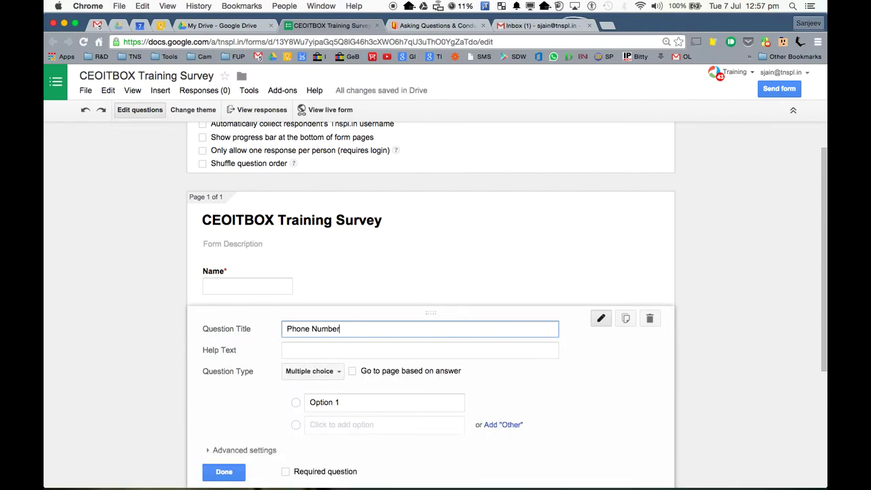
left_click(333, 375)
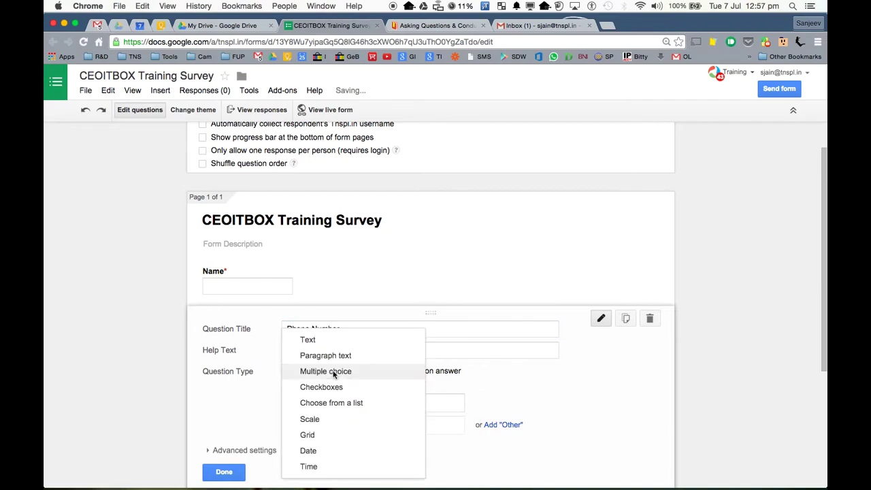
left_click(326, 342)
left_click(285, 449)
left_click(230, 451)
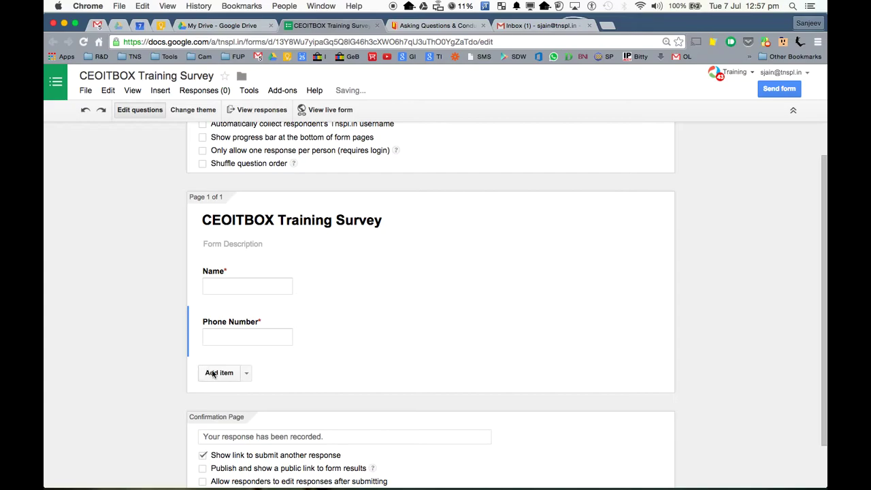
left_click(215, 373)
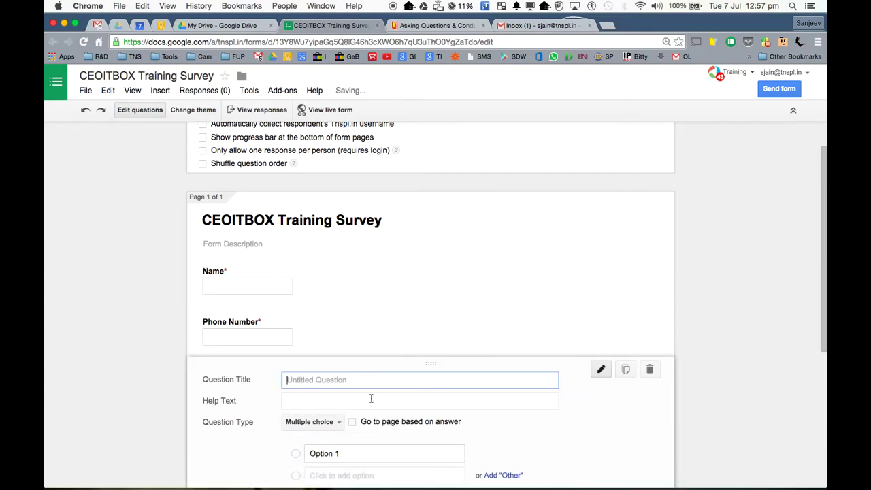
- Add 'Email Address' as a required short-text question
type("Email Address")
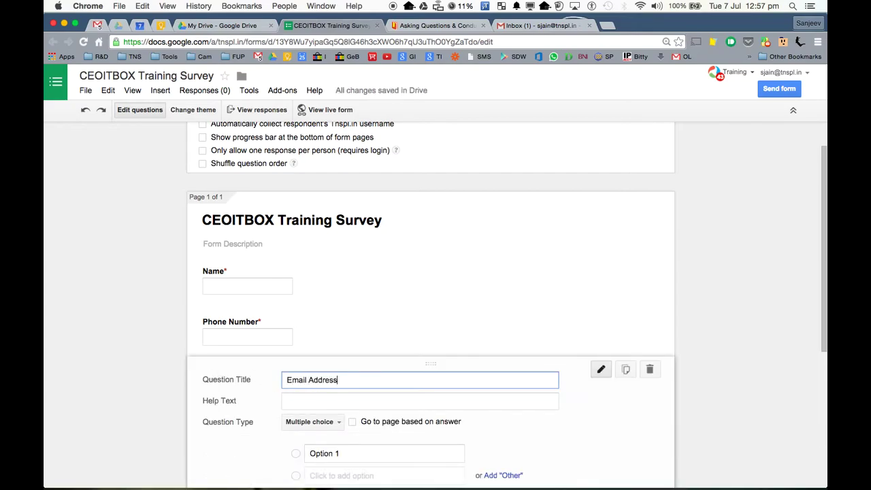
left_click(340, 424)
left_click(332, 424)
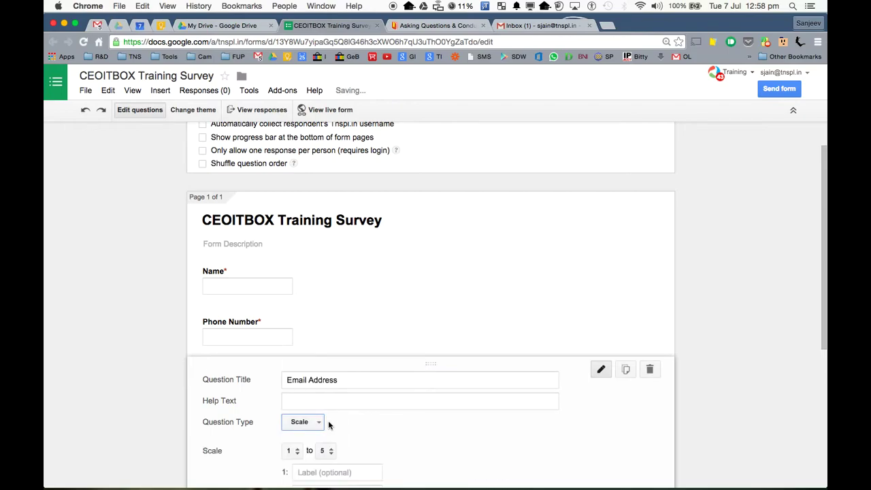
left_click(314, 422)
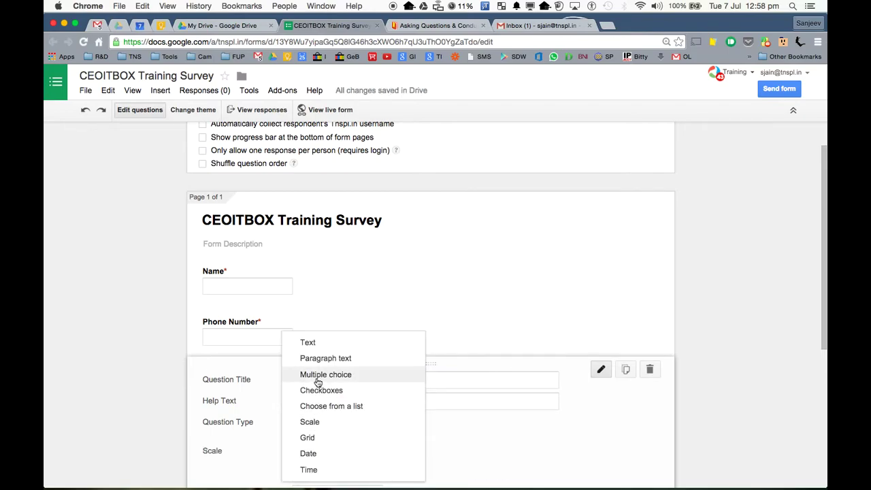
left_click(306, 342)
scroll(342, 317, "down", 3)
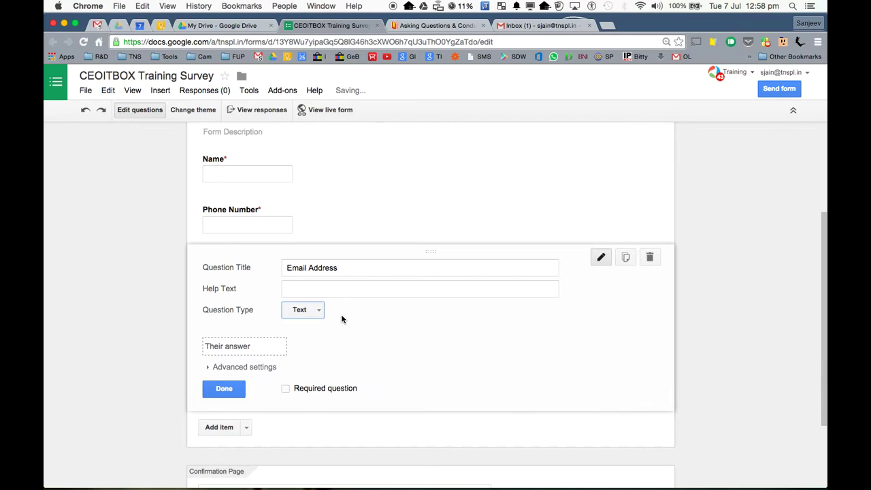
left_click(286, 381)
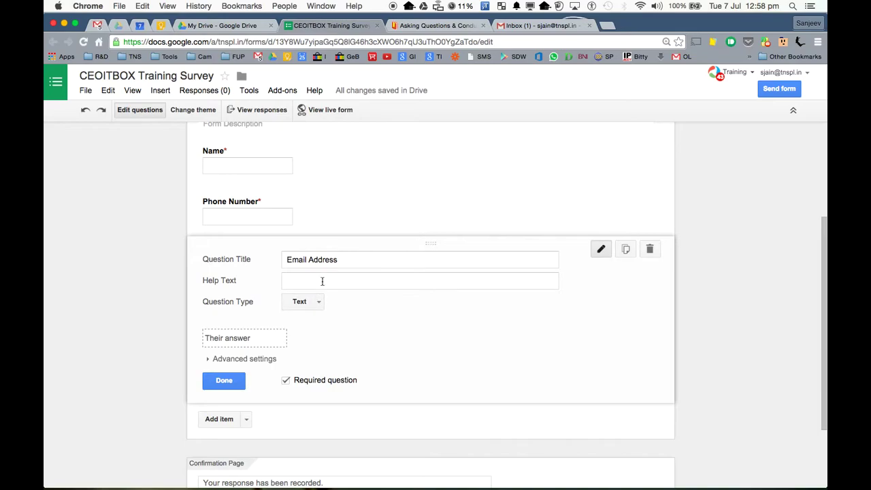
- Validate Email Address as an email, with error message 'Please enter a correct email address'
left_click(240, 360)
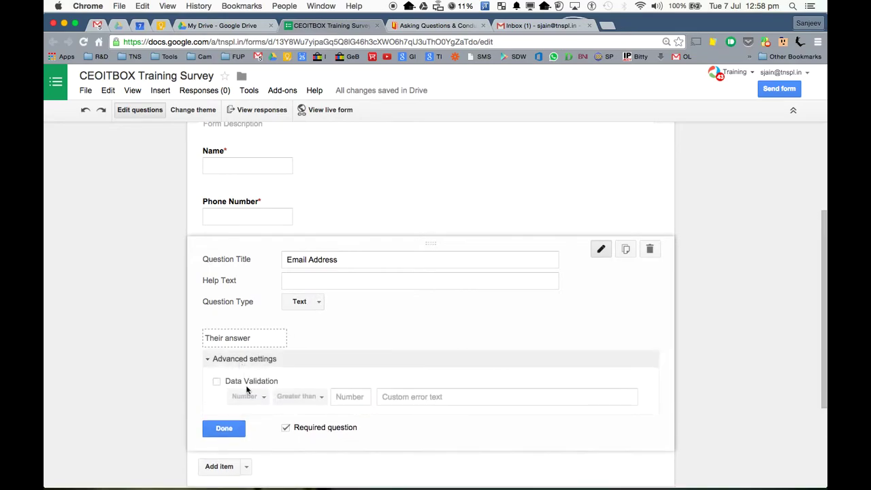
left_click(216, 382)
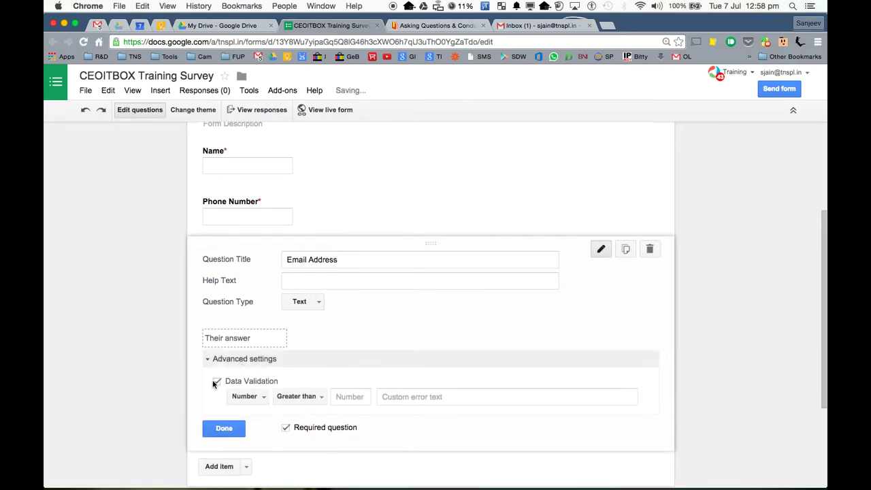
left_click(261, 396)
left_click(263, 413)
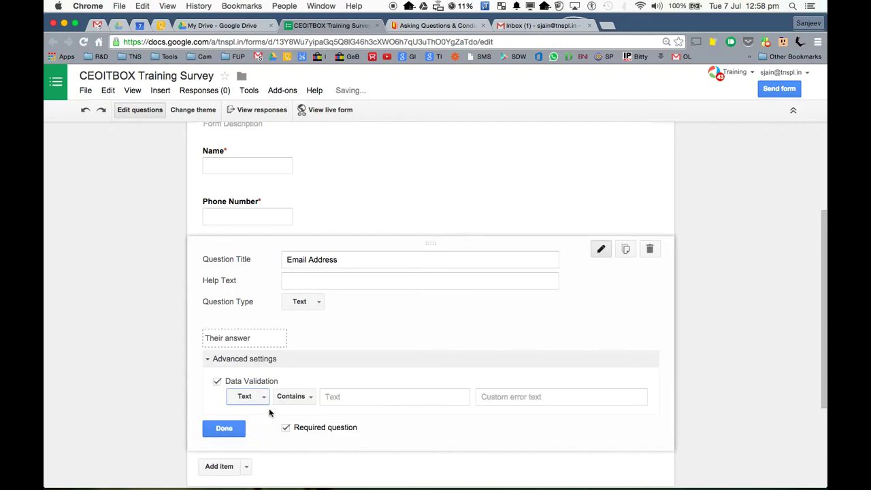
left_click(303, 399)
left_click(307, 427)
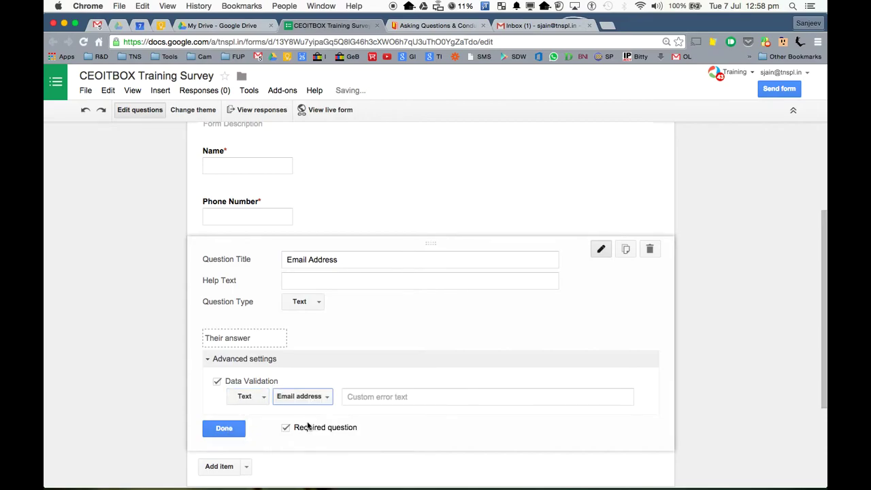
left_click(404, 397)
type("P")
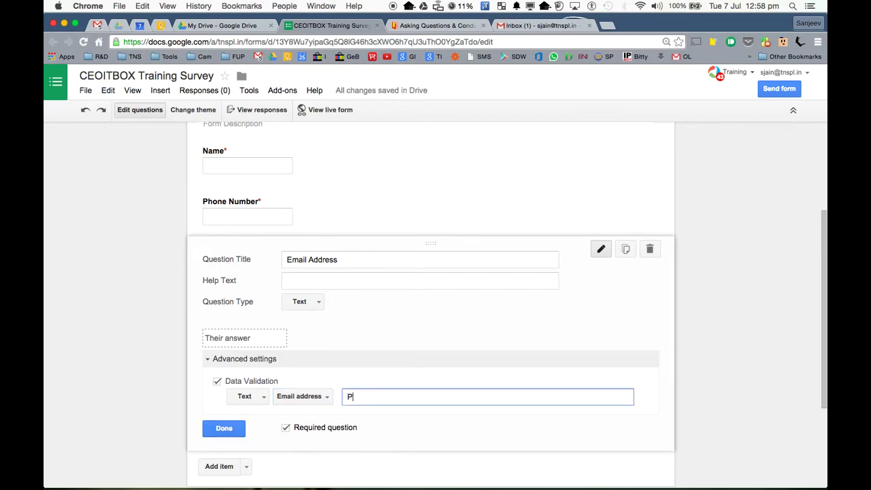
type("lease enter a correct email address")
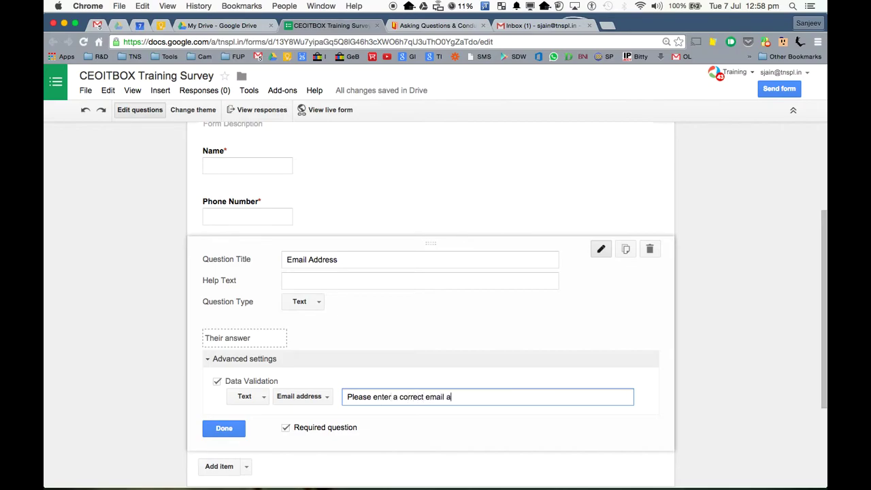
left_click(224, 428)
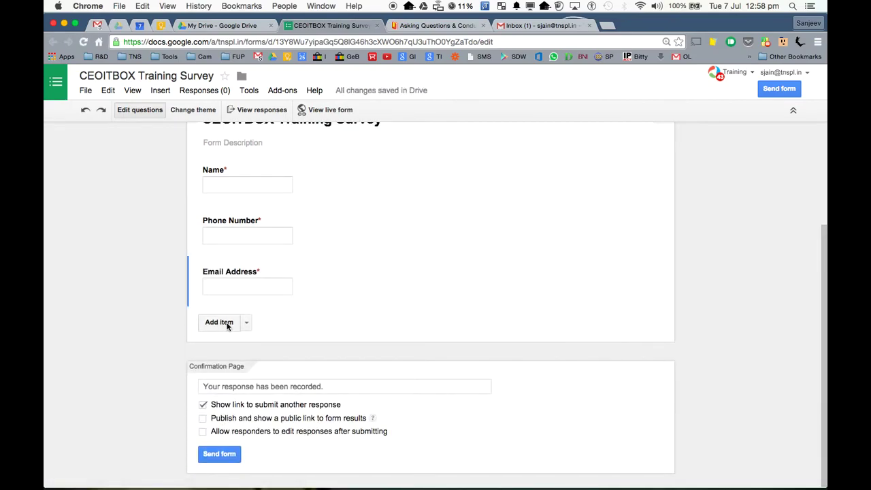
- Add the multiple-choice question 'How relevant was the content to your requirements ?'
left_click(219, 321)
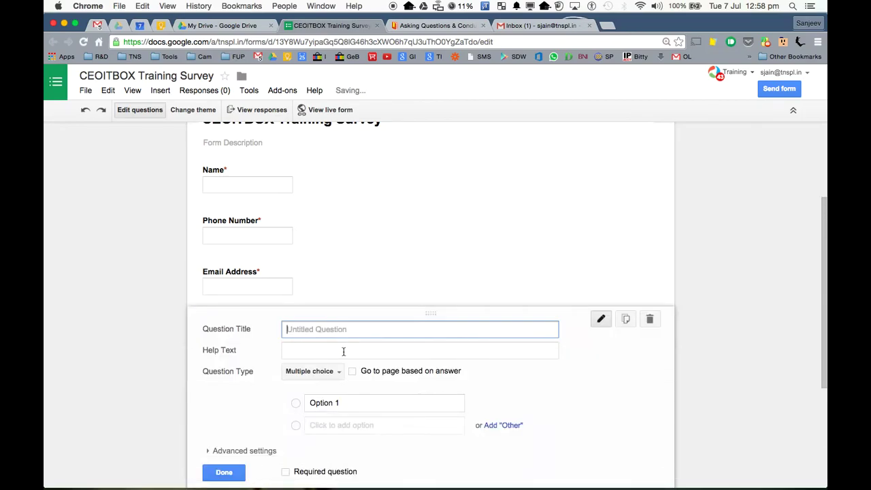
type("H")
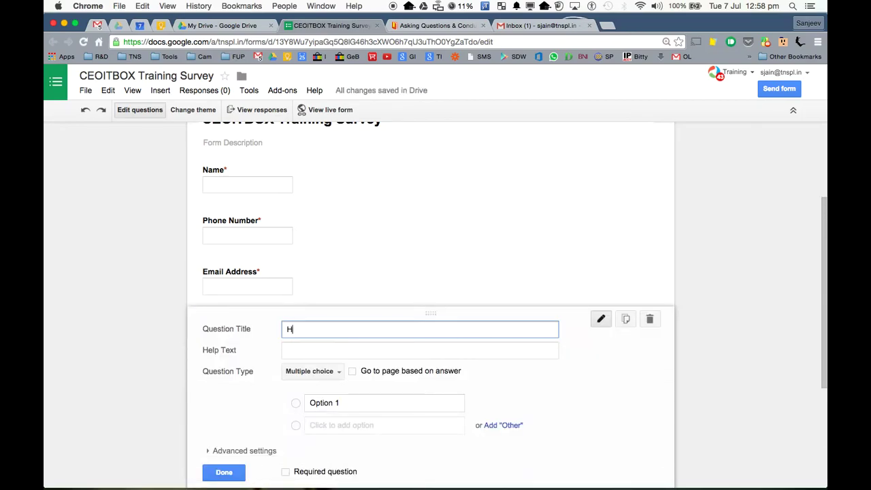
type("ow relevant was the content to your re")
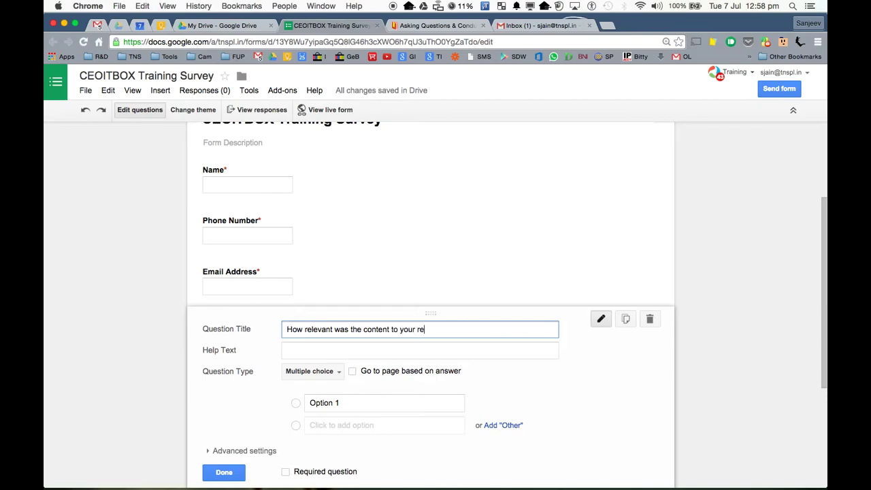
type("quirements ?")
left_click(297, 406)
left_click(330, 371)
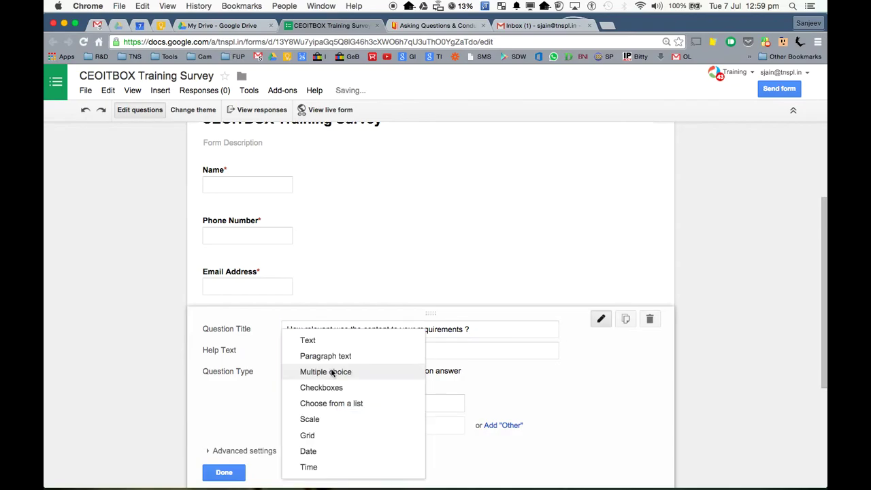
left_click(332, 372)
left_click(357, 333)
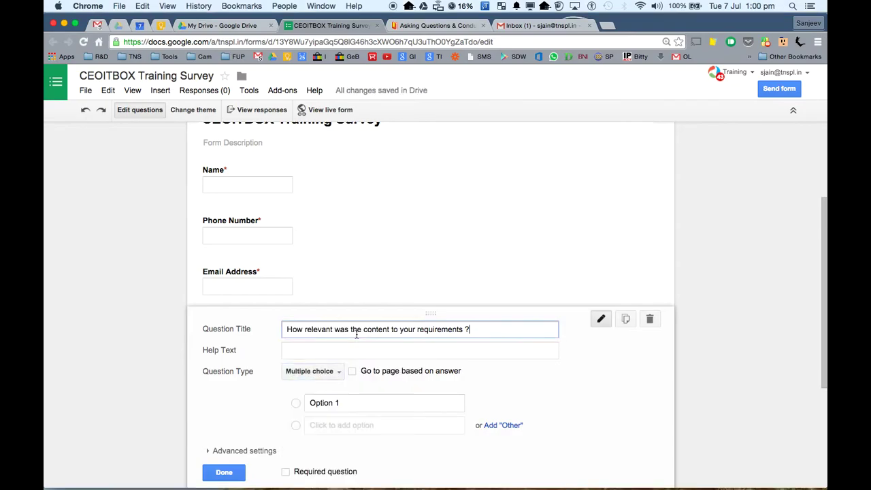
left_click(339, 374)
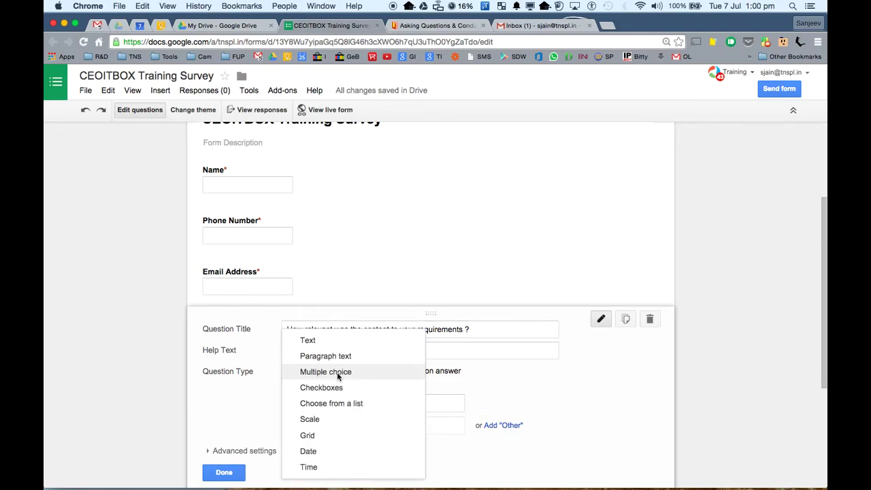
left_click(338, 374)
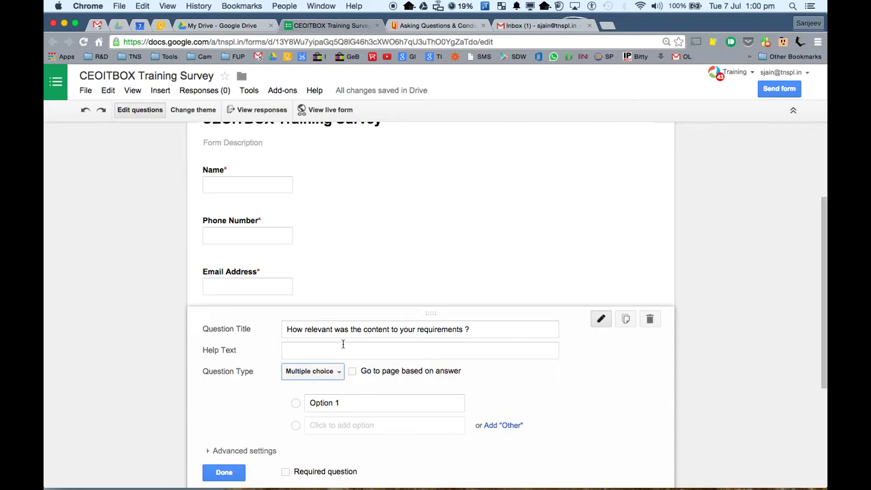
- Give it the answers Very Relevant, Relevant and Needs Improvement, and make it required
left_click(338, 401)
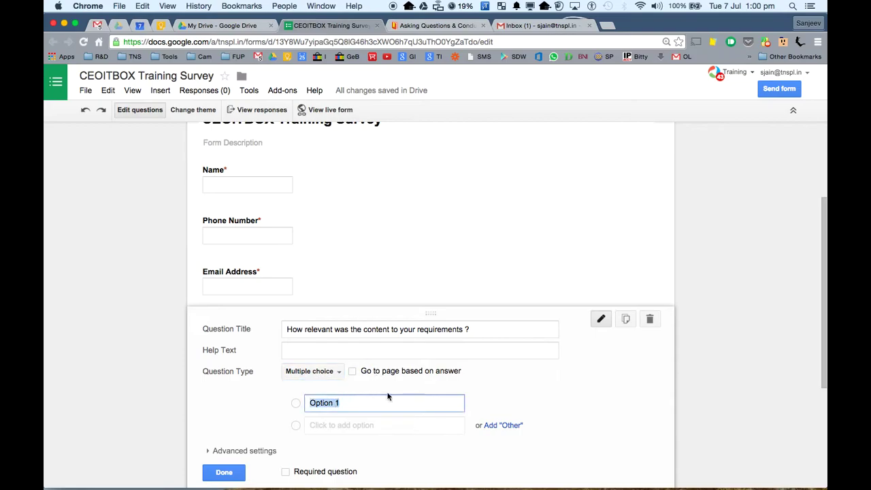
type("Very Relevant")
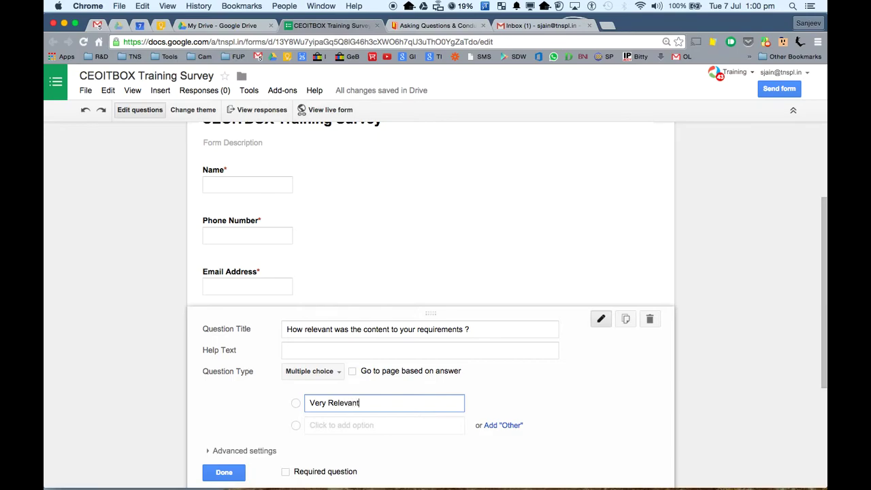
left_click(344, 425)
scroll(396, 347, "down", 2)
type("Relevant")
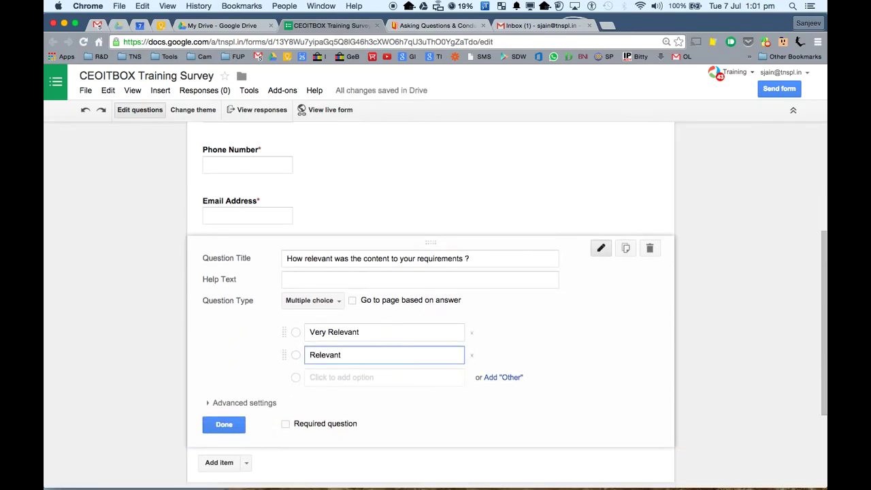
left_click(361, 381)
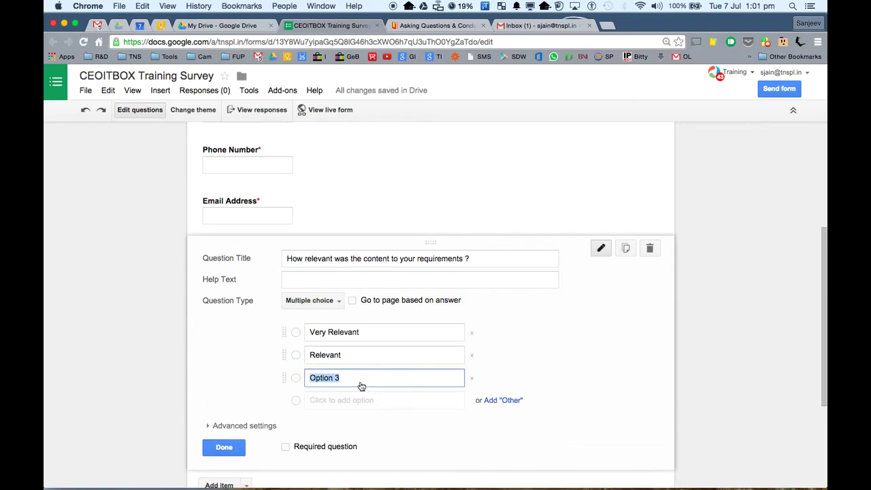
type("Needs Improvement")
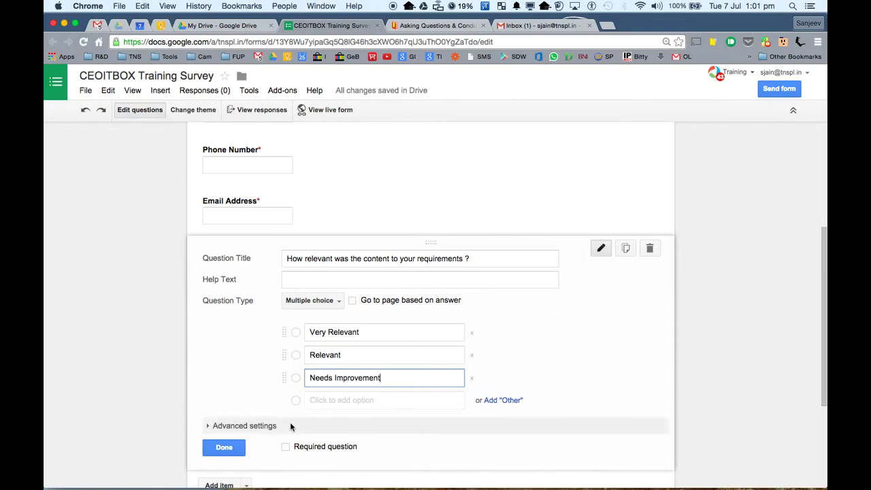
left_click(286, 447)
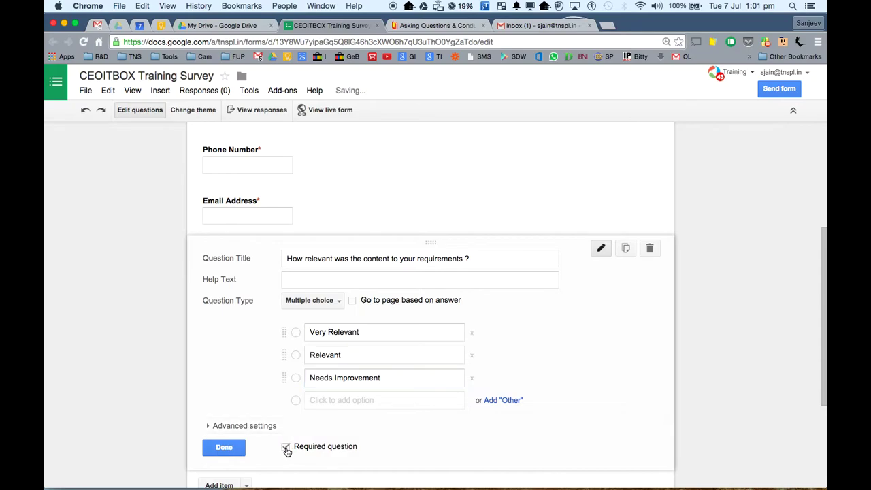
left_click(236, 454)
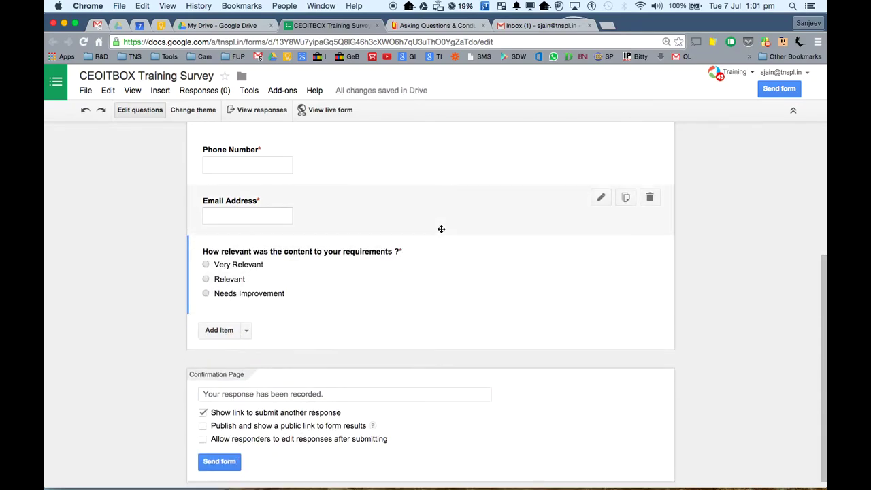
- Add a question titled 'What do you feel regarding the course duration ?'
left_click(223, 331)
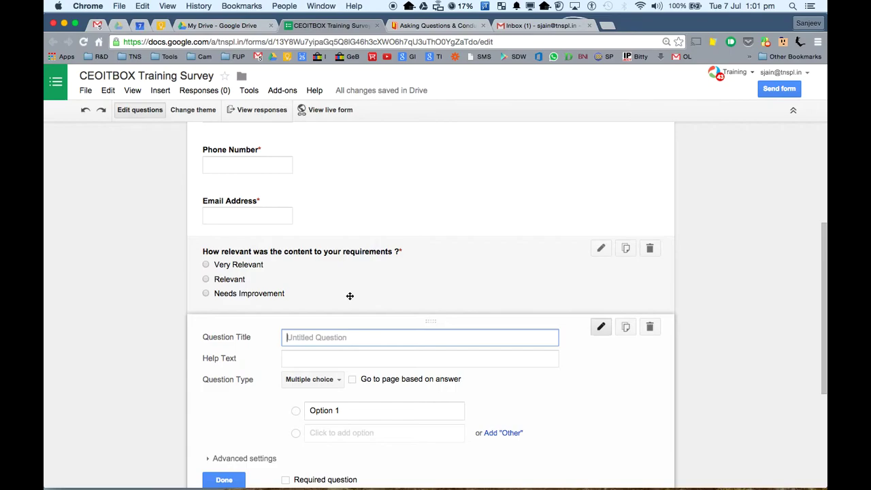
type("How")
key("BackSpace")
key("BackSpace")
key("BackSpace")
key("BackSpace")
type("What do you feel regarding ")
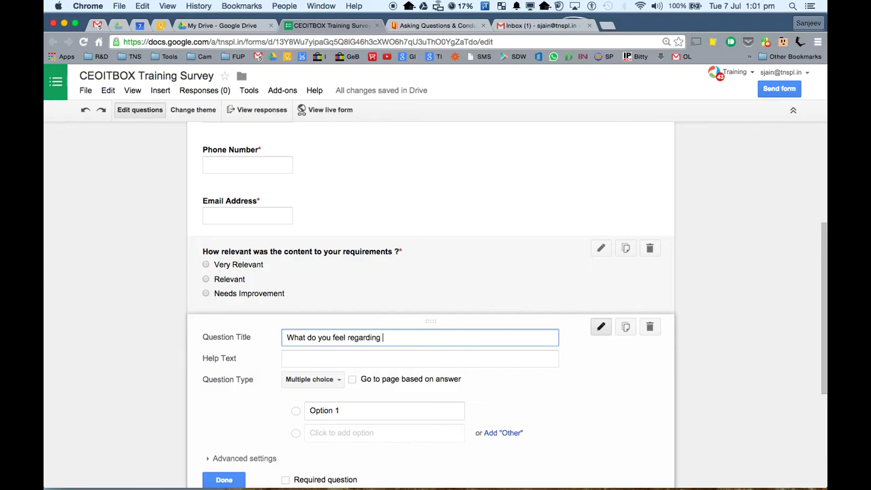
type("the course duration ?")
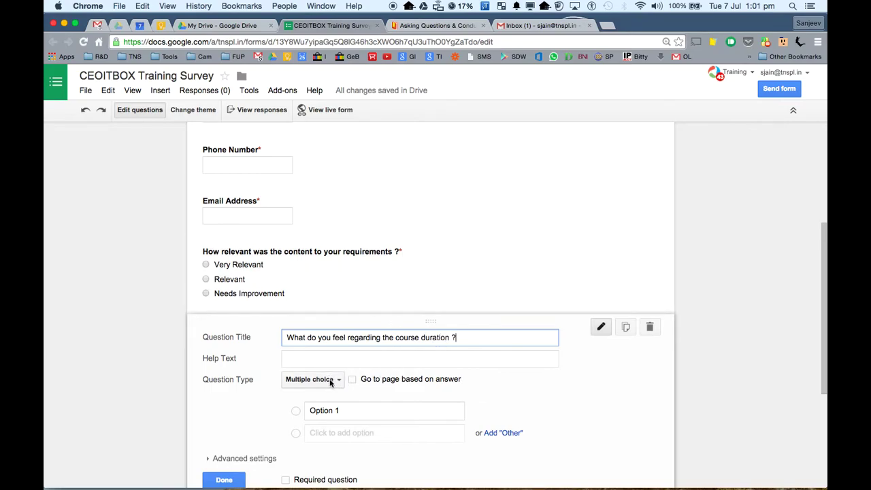
- Give it the answers Perfect, Too Lengthy and Too Short, and make it required
left_click(338, 410)
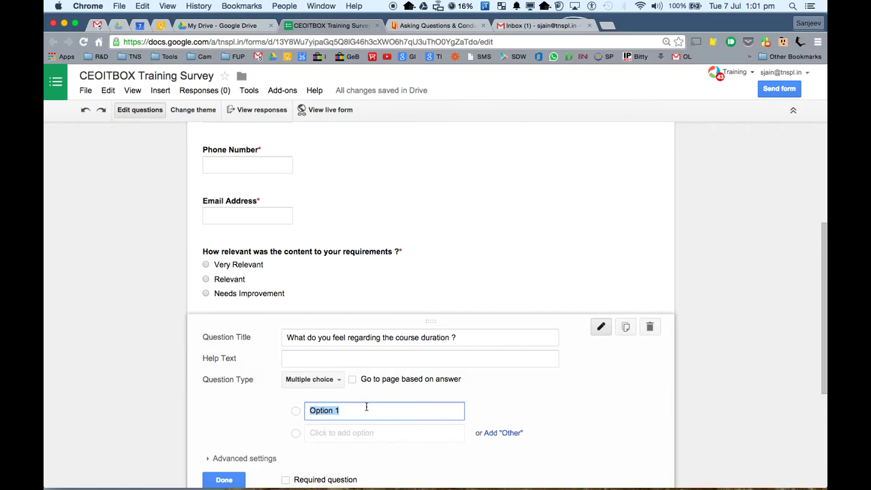
type("Perfect")
left_click(333, 438)
type("To")
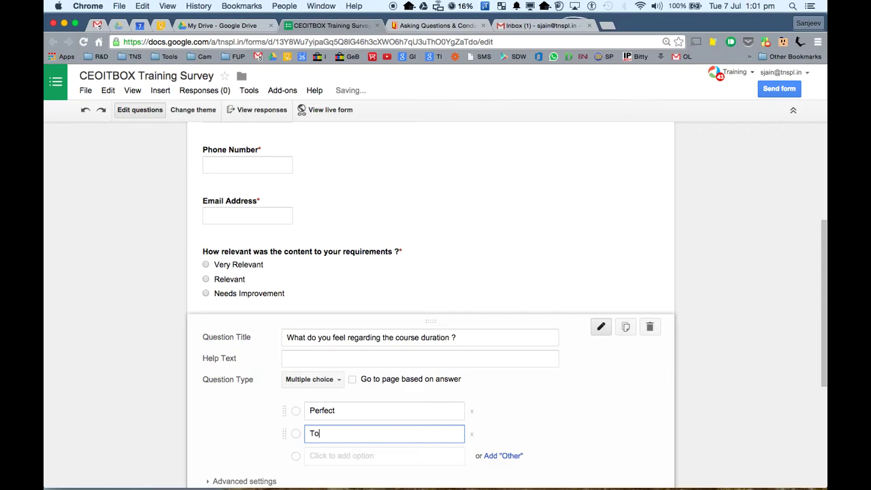
type("o Lnegthy")
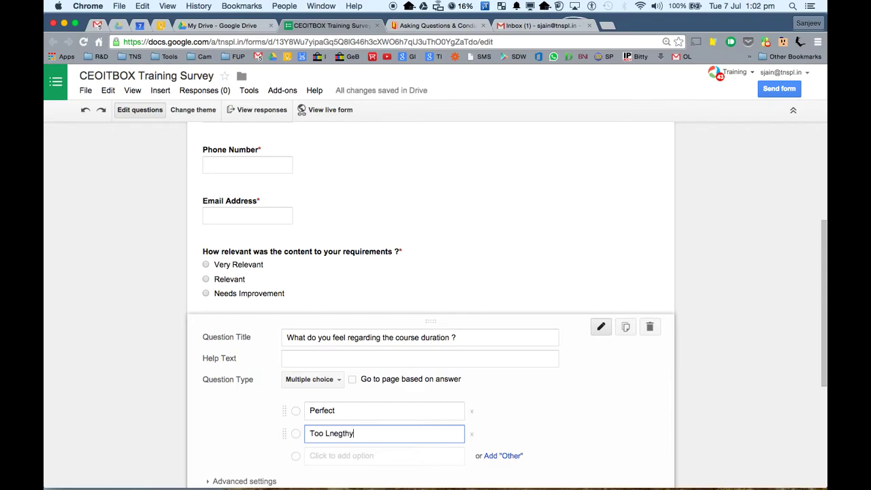
key("BackSpace")
type("n")
left_click(350, 457)
type("Too Short")
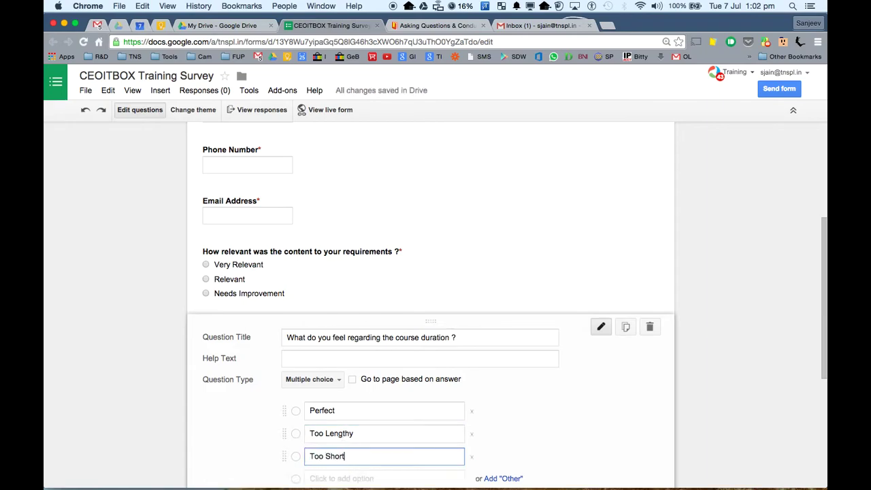
scroll(429, 365, "down", 5)
left_click(286, 401)
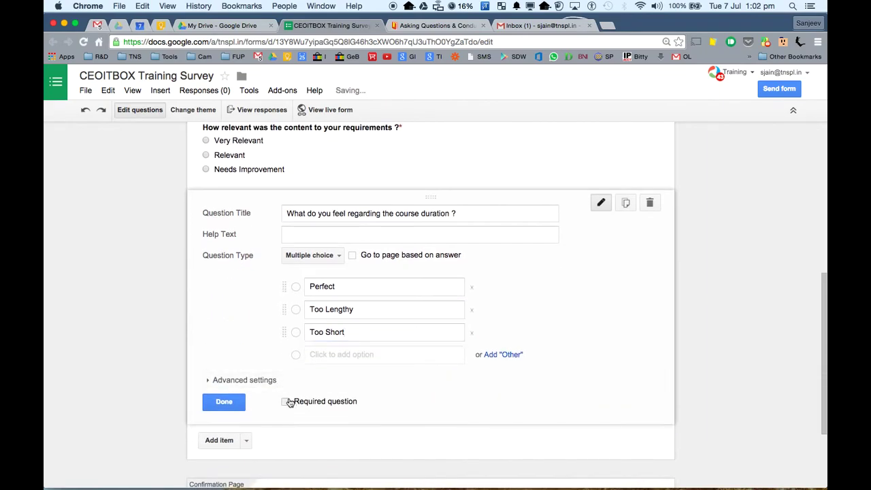
left_click(224, 401)
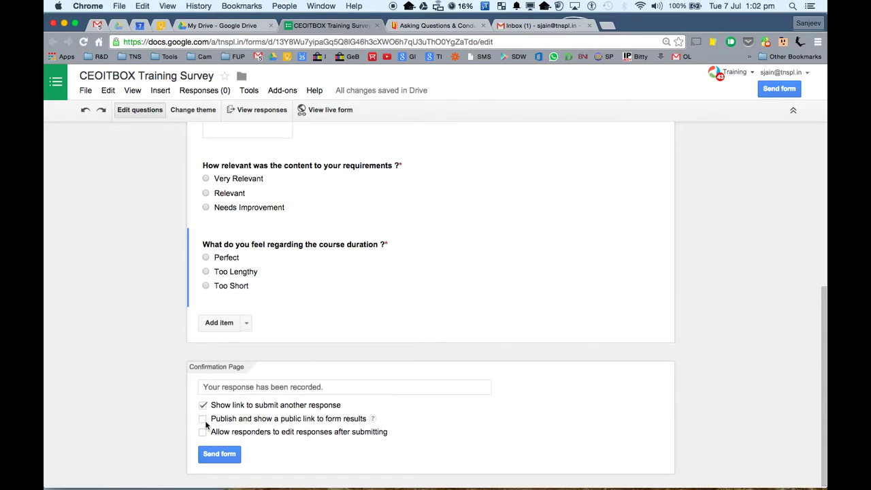
- Change the confirmation message to 'Thank you for taking time to give your valuable feedback.'
left_click(330, 386)
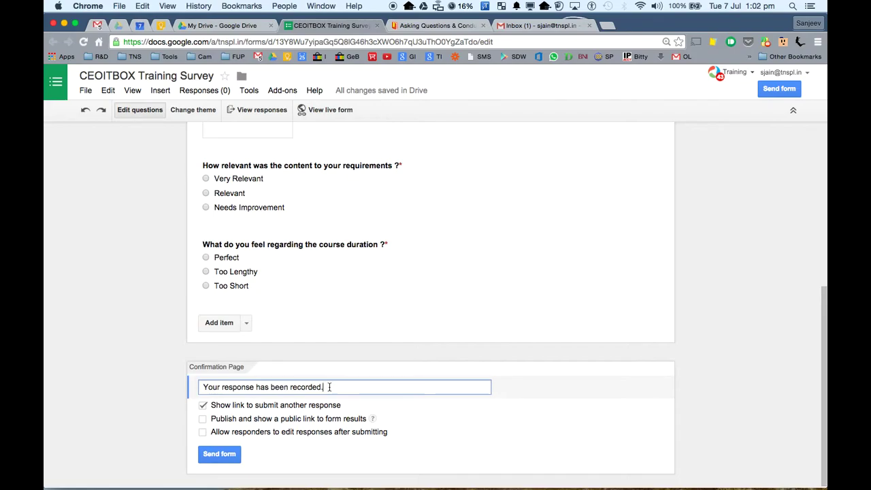
left_click_drag(325, 387, 194, 382)
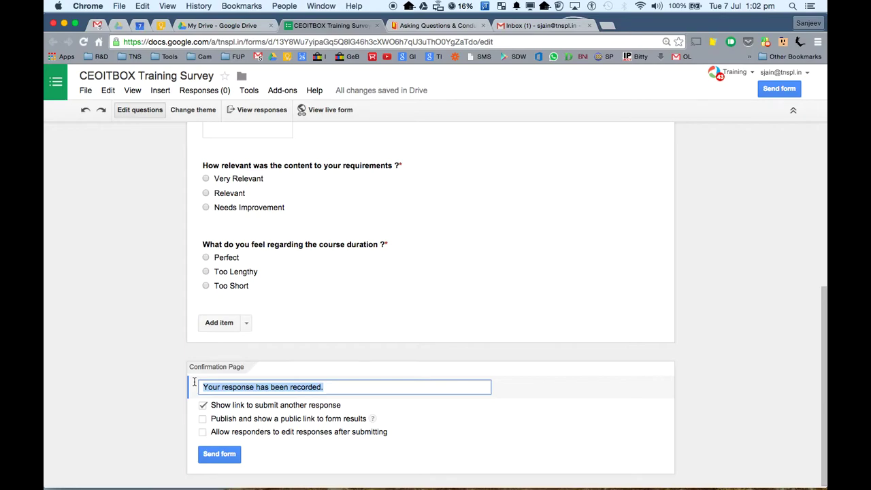
type("Thank you for taking time to fi")
key("BackSpace")
key("BackSpace")
type("give your valuable")
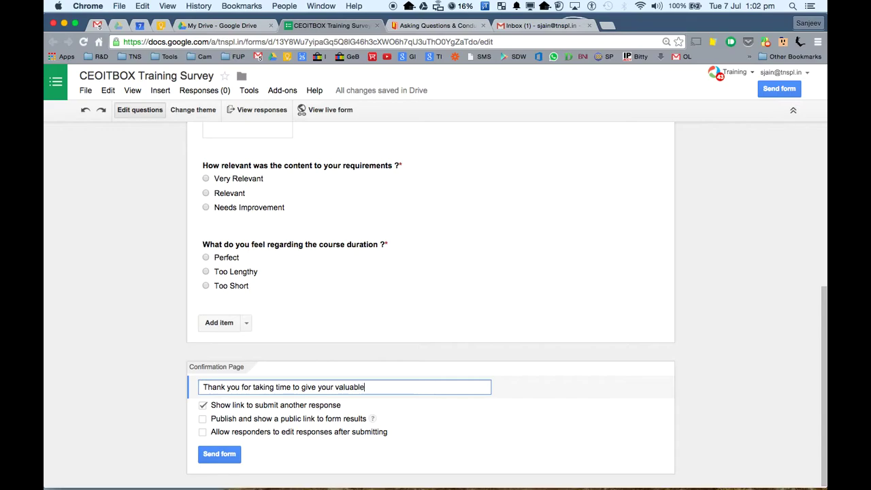
type(" feedback.")
- Keep the submit-another-response link on and allow responders to edit after submitting
left_click(203, 406)
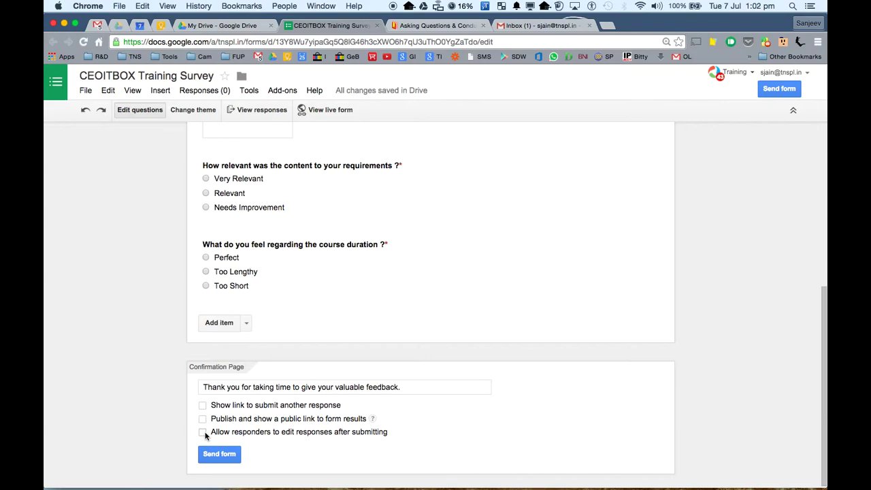
left_click(202, 406)
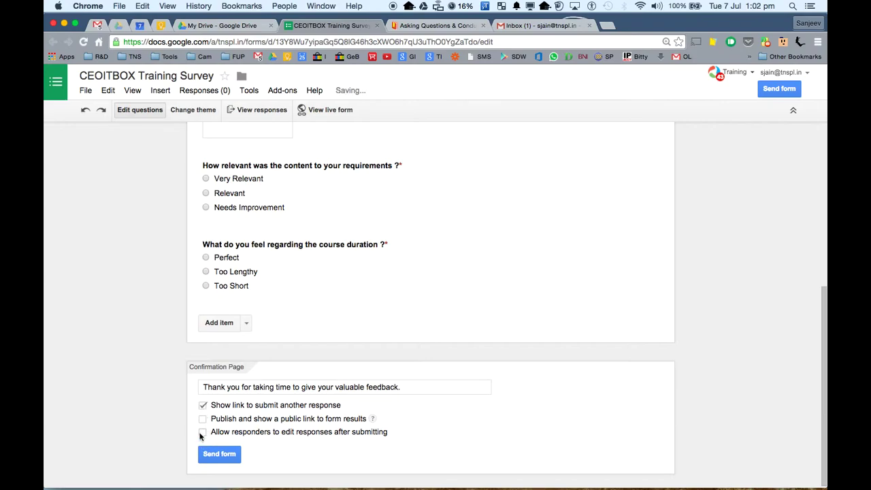
left_click(202, 432)
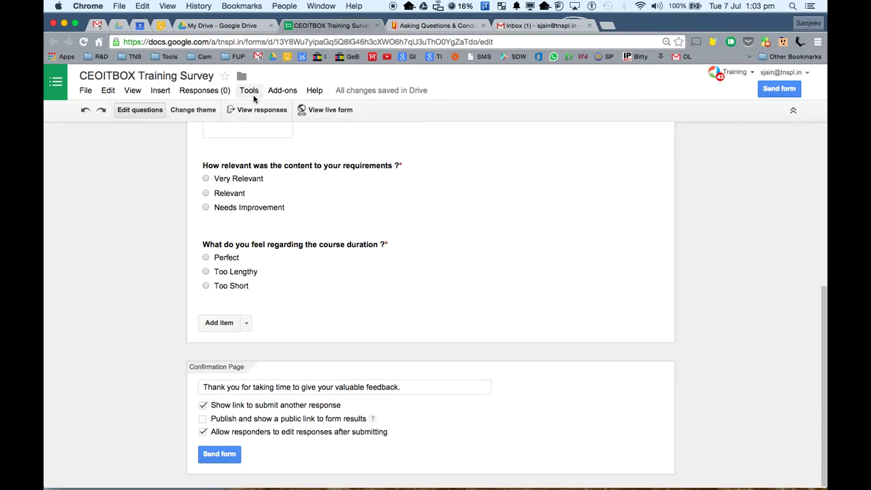
- Preview the live survey and its Name field, then return to the editor's Tools menu
left_click(310, 111)
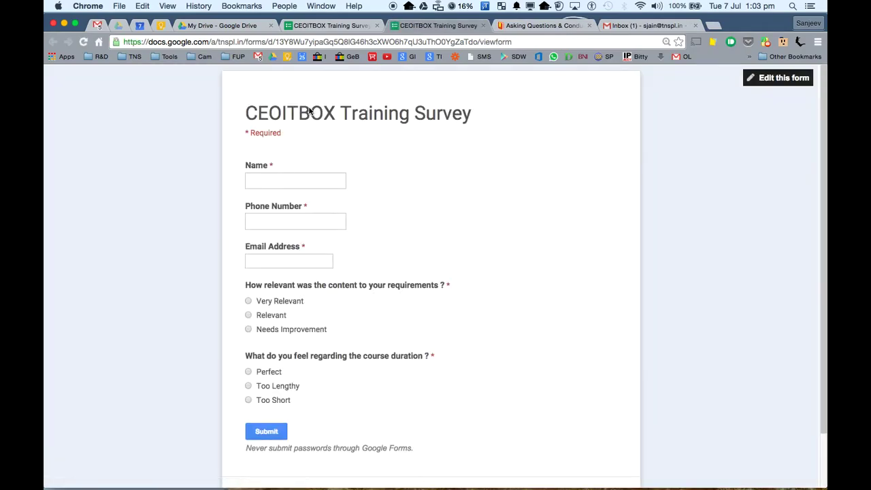
scroll(294, 183, "down", 3)
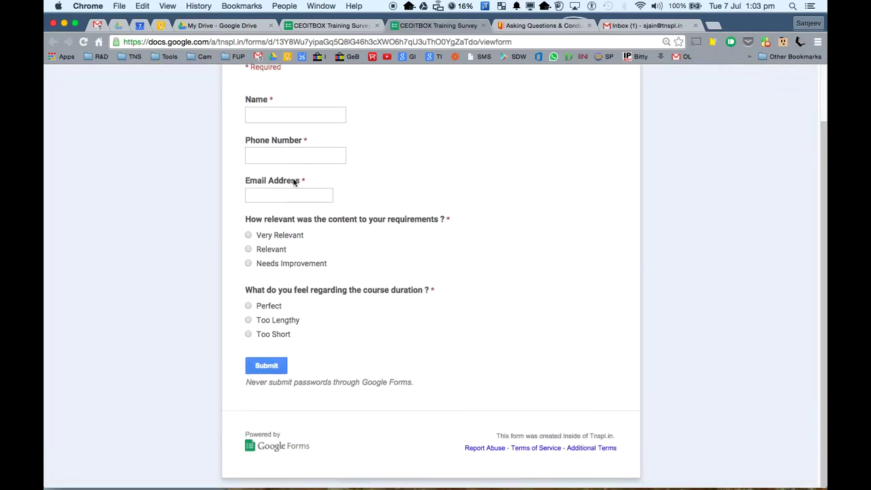
scroll(293, 181, "up", 3)
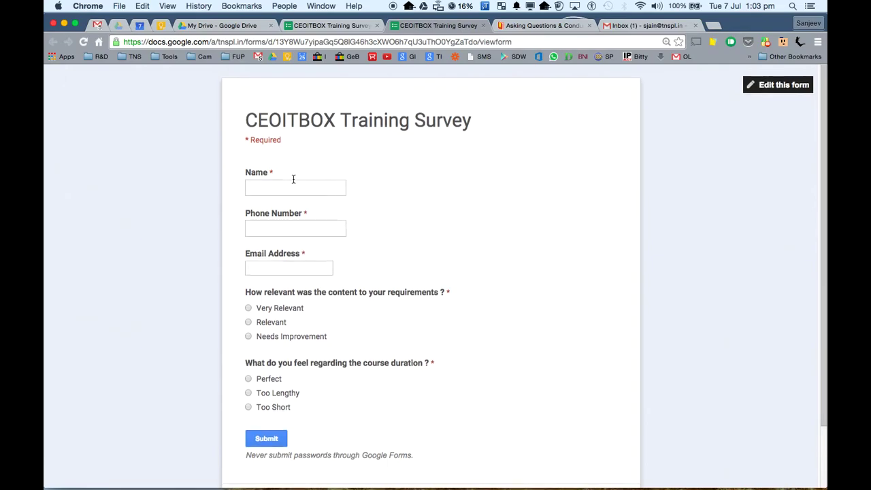
left_click(292, 179)
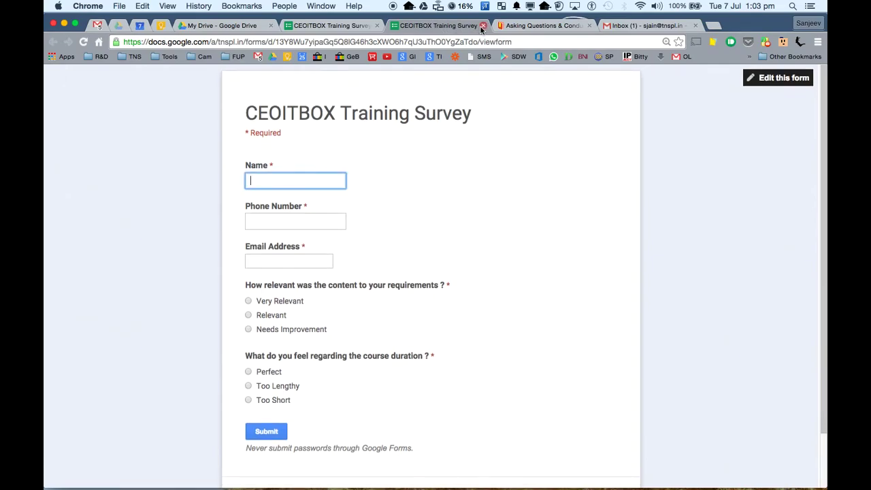
left_click(482, 25)
left_click(250, 93)
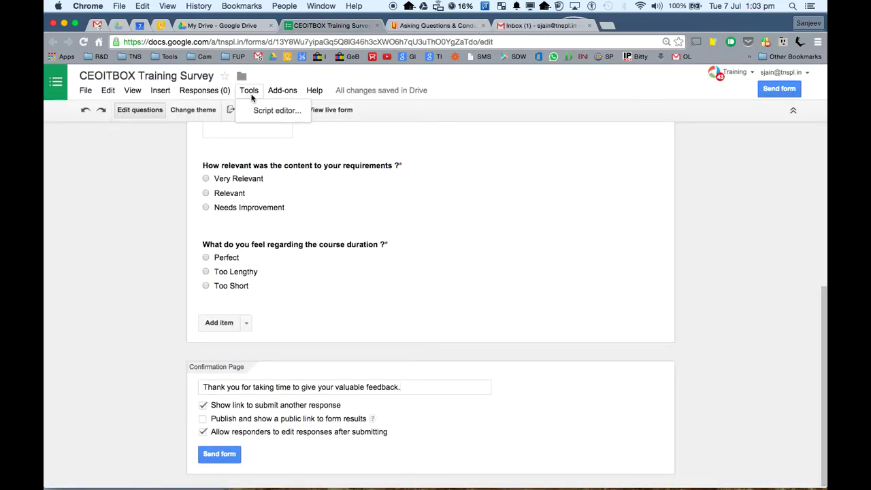
mouse_move(275, 96)
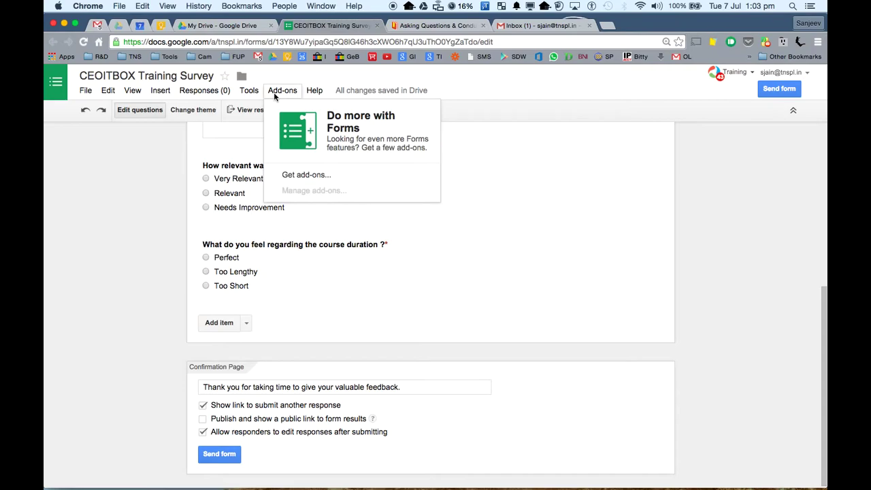
- Apply the Classic Ornamental theme to the form
left_click(194, 109)
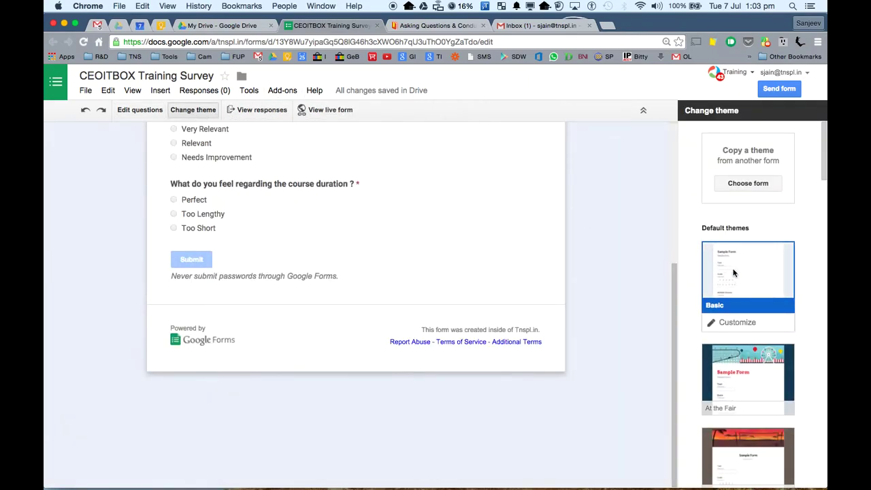
scroll(734, 273, "down", 5)
scroll(734, 273, "down", 8)
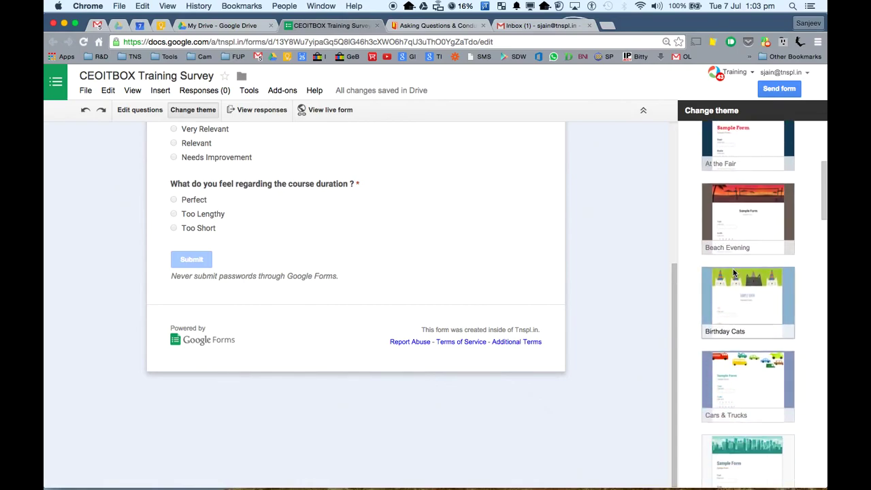
scroll(732, 269, "down", 2)
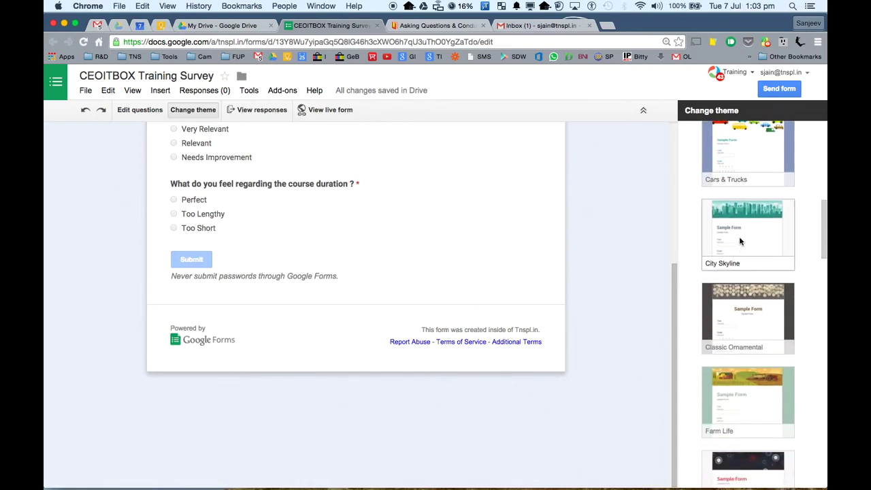
left_click(740, 308)
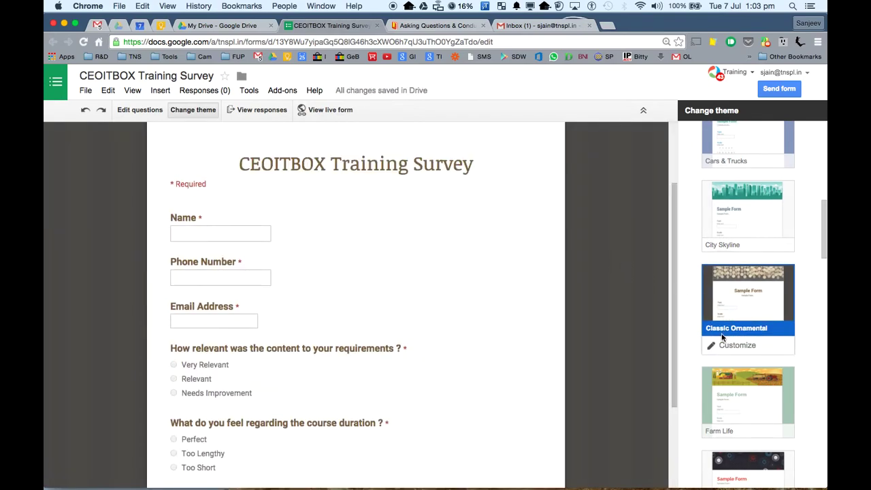
scroll(504, 277, "down", 4)
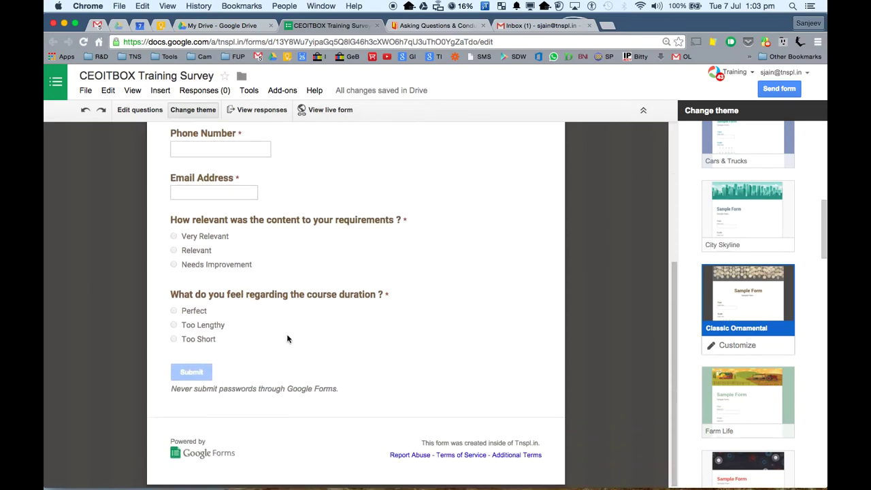
scroll(287, 339, "up", 6)
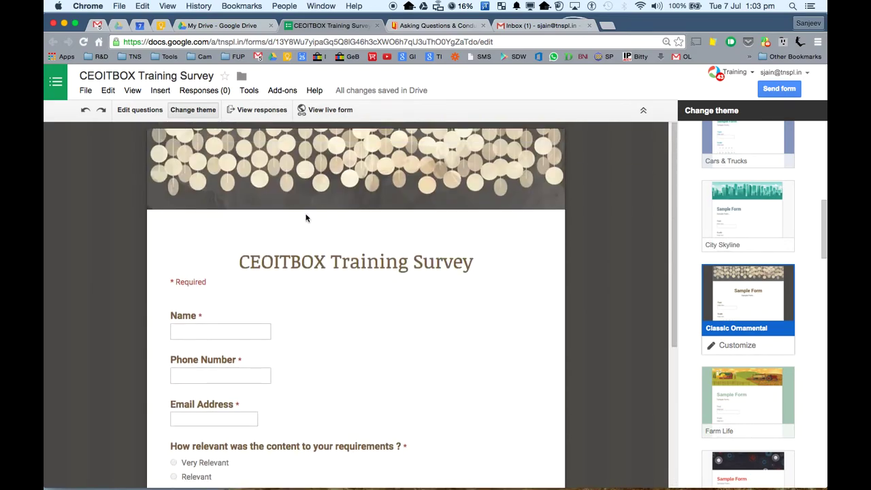
- Preview the themed survey as a live form, then close that preview
left_click(324, 110)
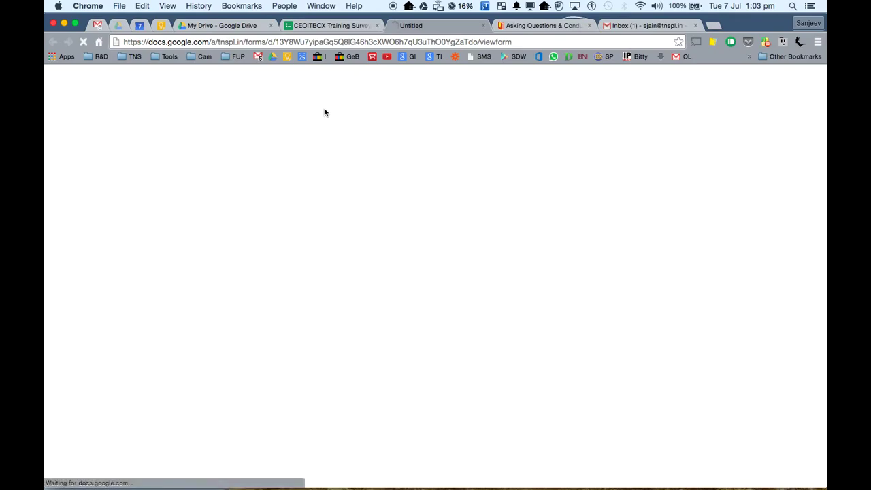
scroll(448, 213, "down", 3)
scroll(447, 214, "up", 3)
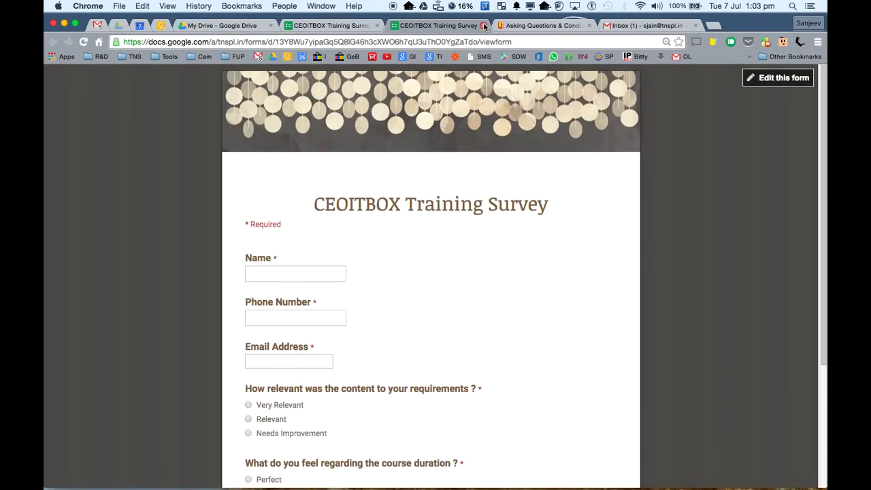
left_click(483, 25)
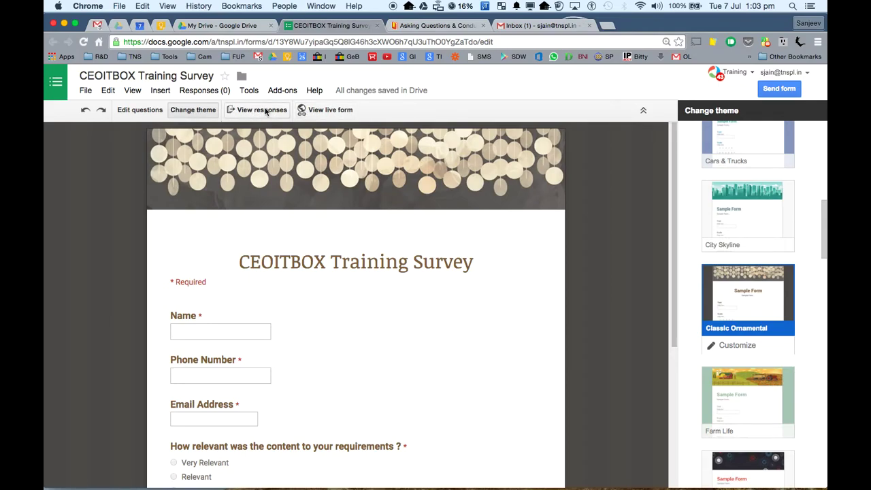
- Send responses to a new spreadsheet, with 'Always create a new spreadsheet' unchecked
left_click(227, 93)
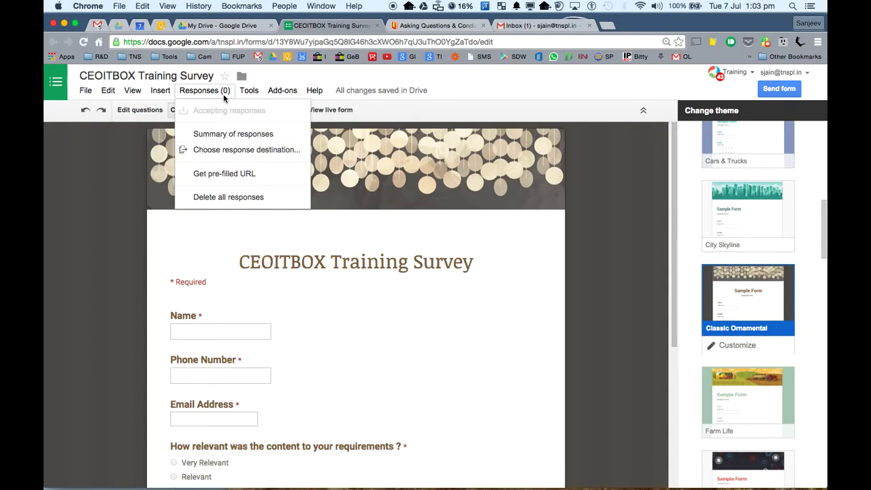
left_click(219, 151)
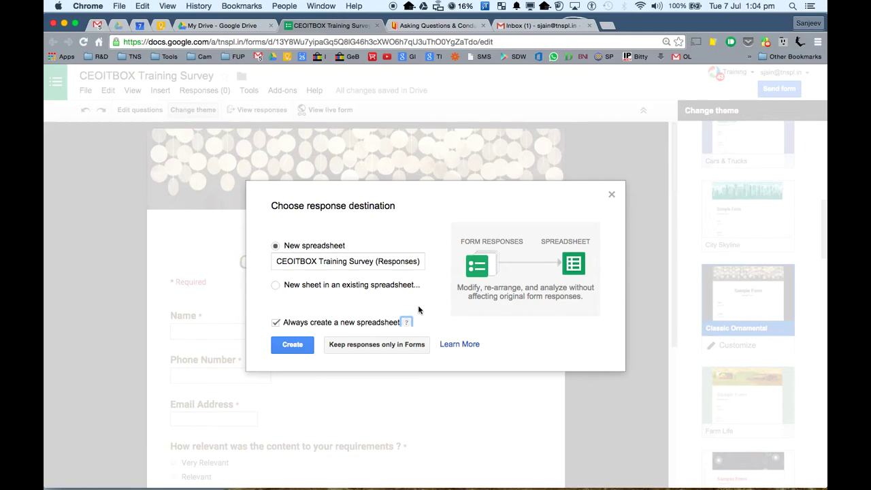
left_click(276, 324)
left_click(289, 347)
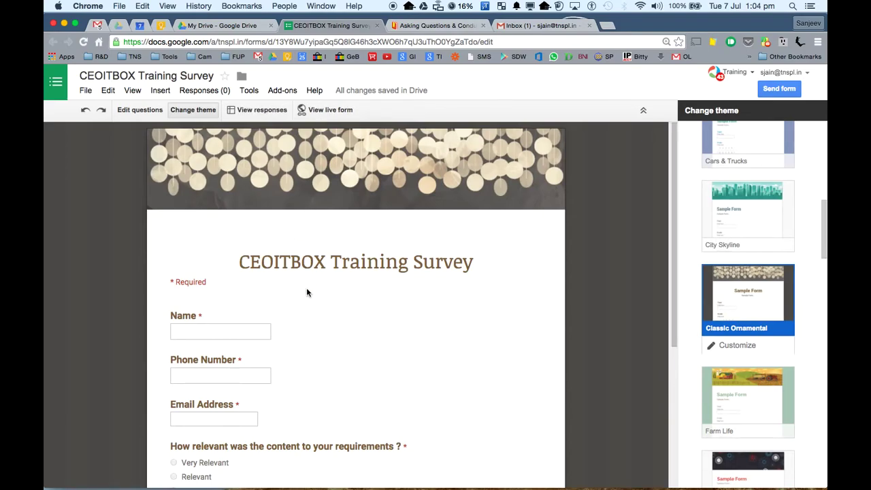
scroll(306, 289, "down", 5)
scroll(271, 338, "up", 5)
- Add the recipient's email address to the survey's send-by-email dialog
left_click(779, 89)
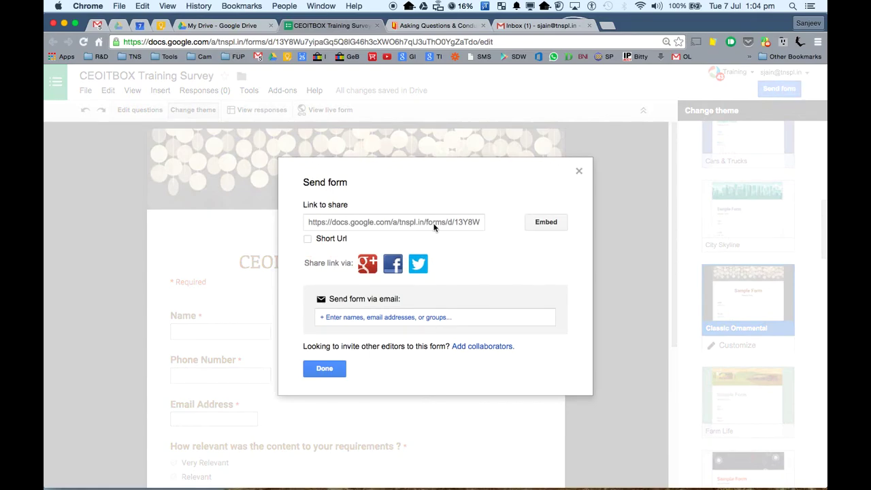
left_click(437, 317)
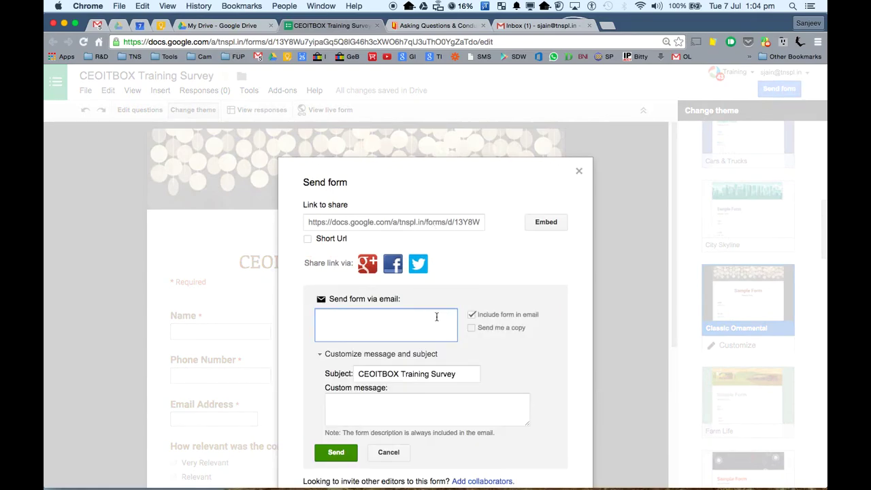
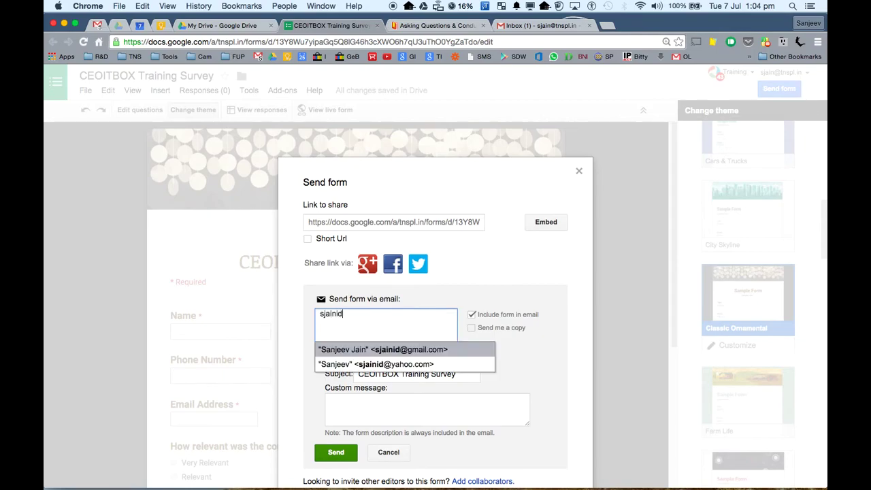
key("Return")
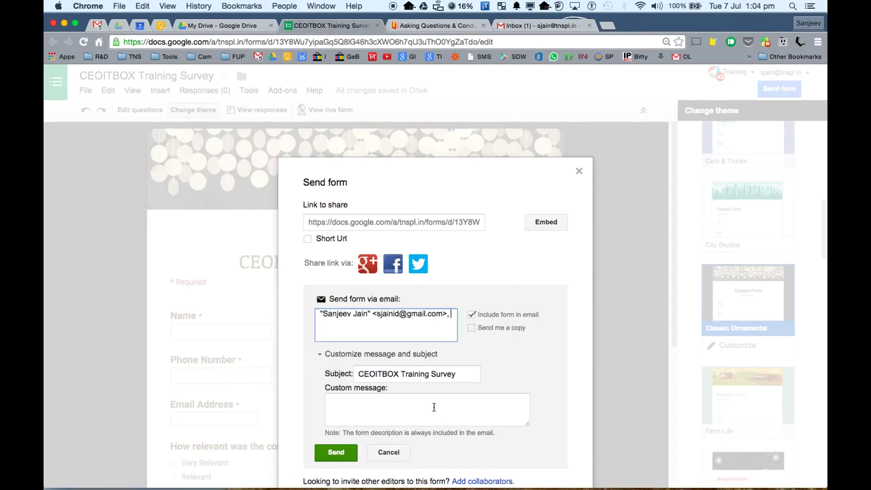
- Write the message 'Hase fill the feedback form re the training you attended.' with 'Thanks !' and the sender's name
left_click(396, 415)
type("Hi")
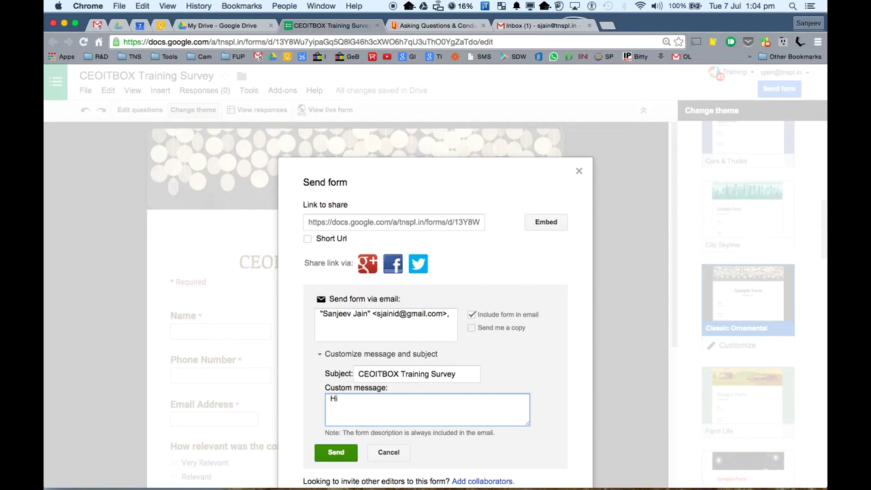
type("ase fill the feedback form re the ")
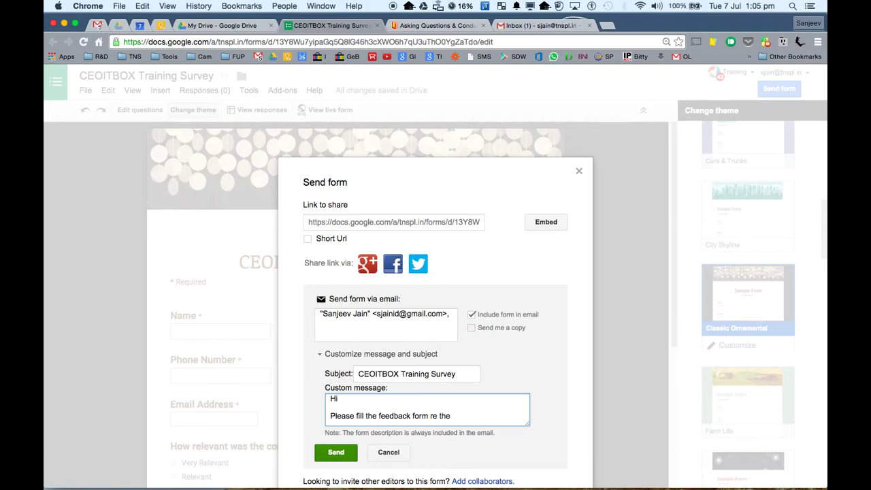
type("training you attended.")
key("Return")
key("Return")
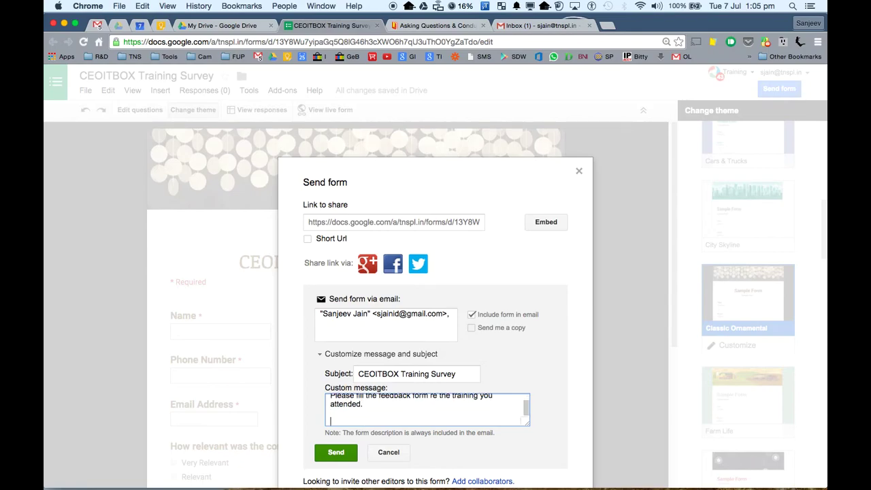
type("Thanks !")
key("Return")
key("Return")
type("Sanjeev")
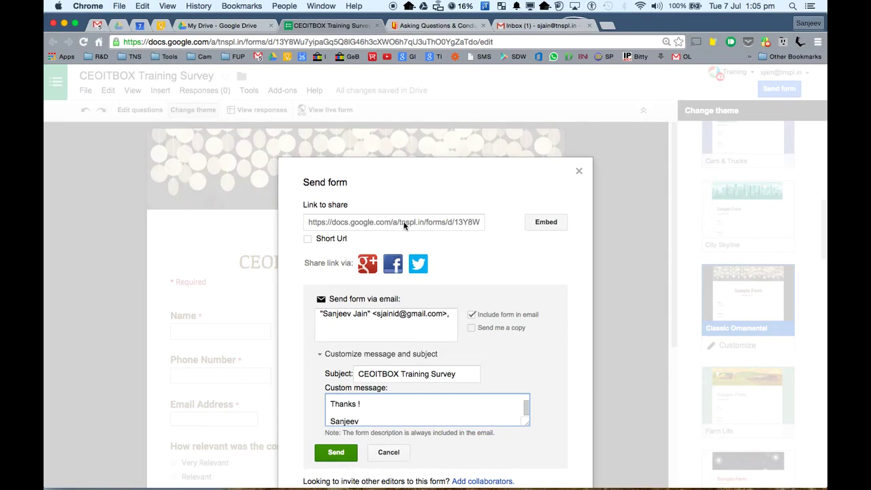
- Shorten the share link, send the email, and allow respondents outside the domain
left_click(403, 223)
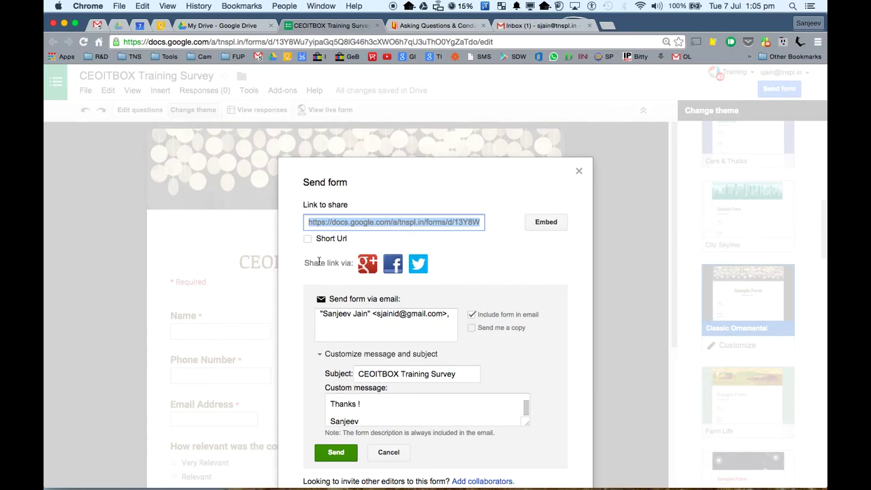
left_click(308, 239)
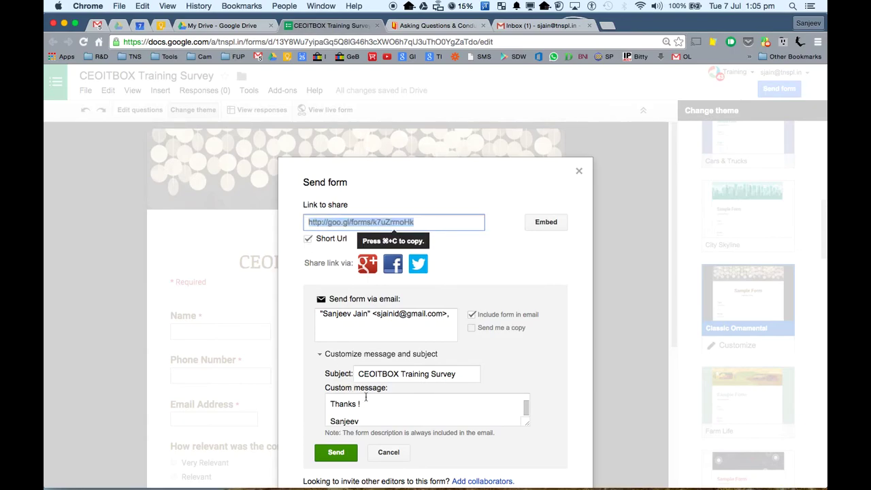
left_click(346, 457)
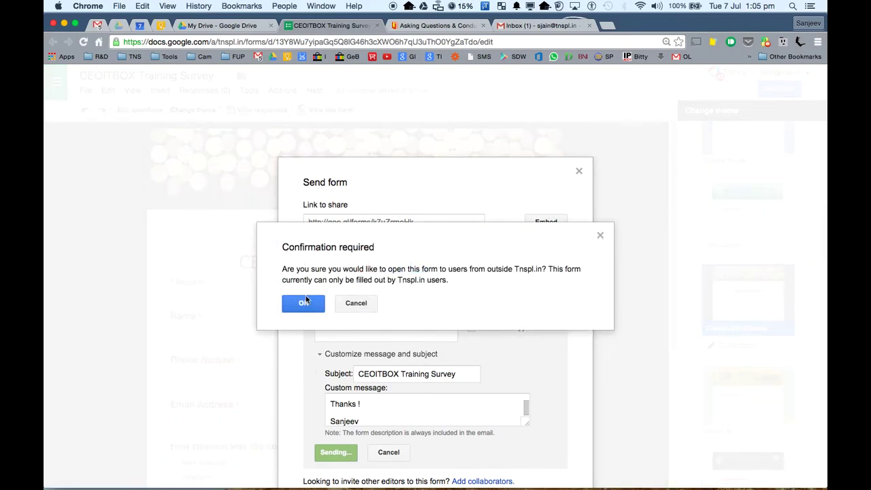
left_click(305, 300)
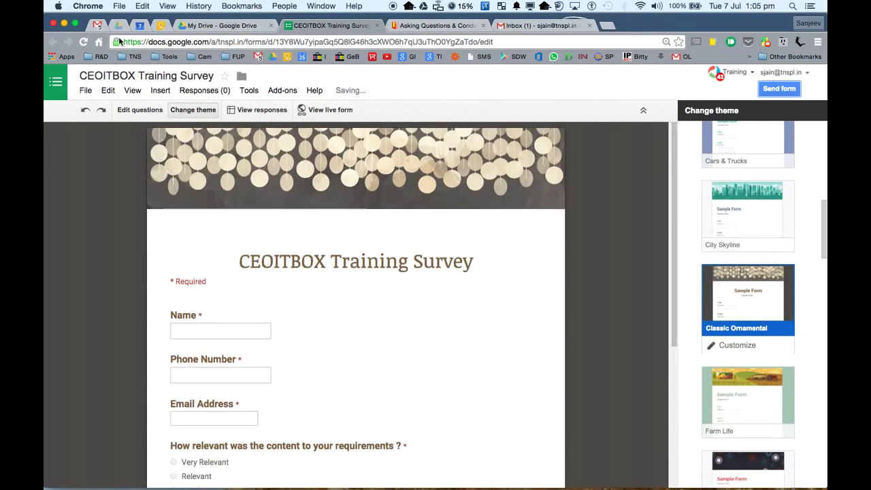
- Refresh the Gmail inbox and open the CEOITBOX Training Survey email
left_click(99, 26)
left_click(97, 175)
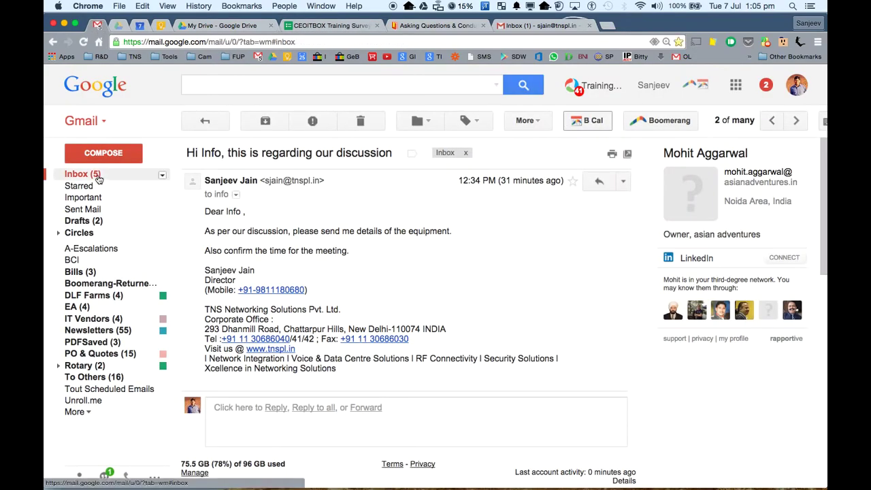
left_click(99, 179)
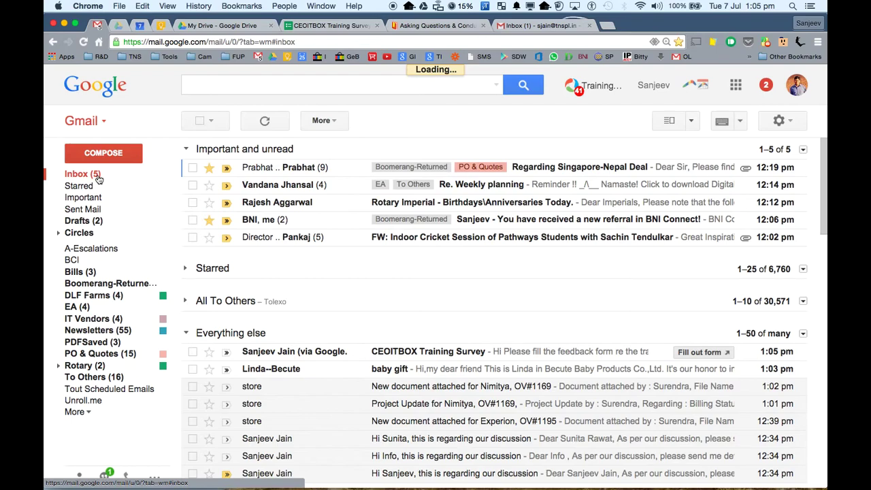
left_click(320, 354)
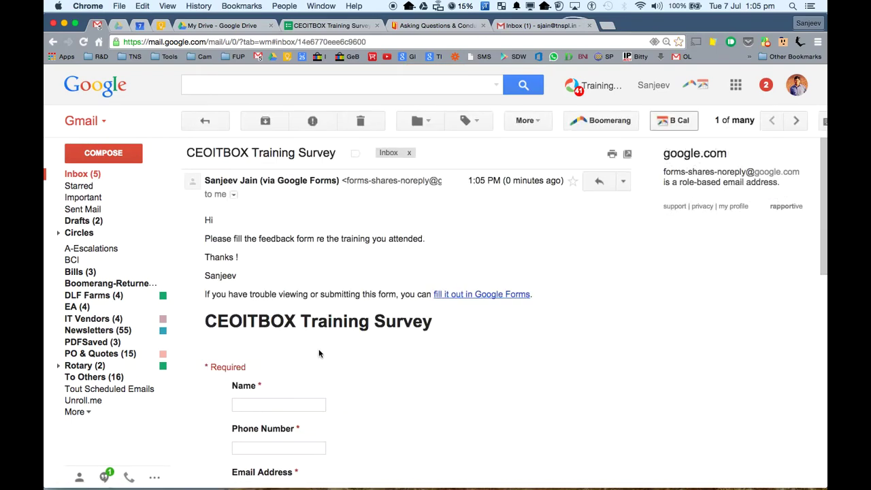
- Try the form embedded in the email, cancel its submit, and open it in Google Forms instead
scroll(344, 274, "down", 5)
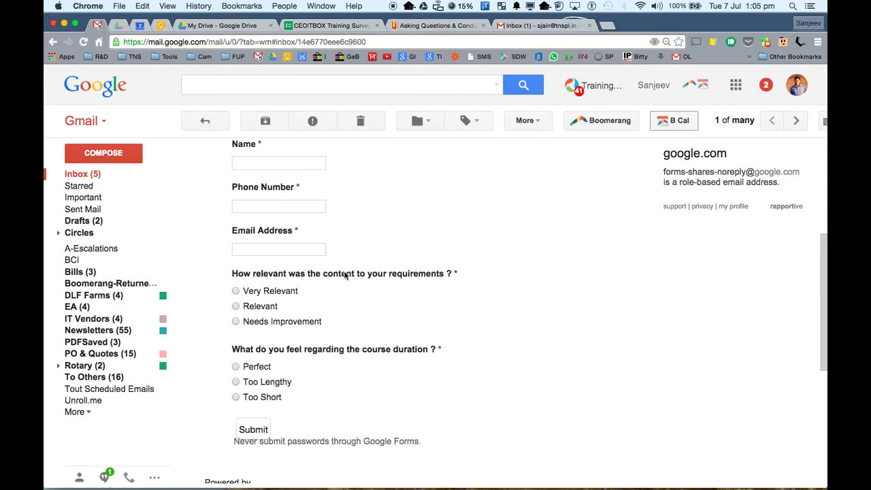
left_click(289, 204)
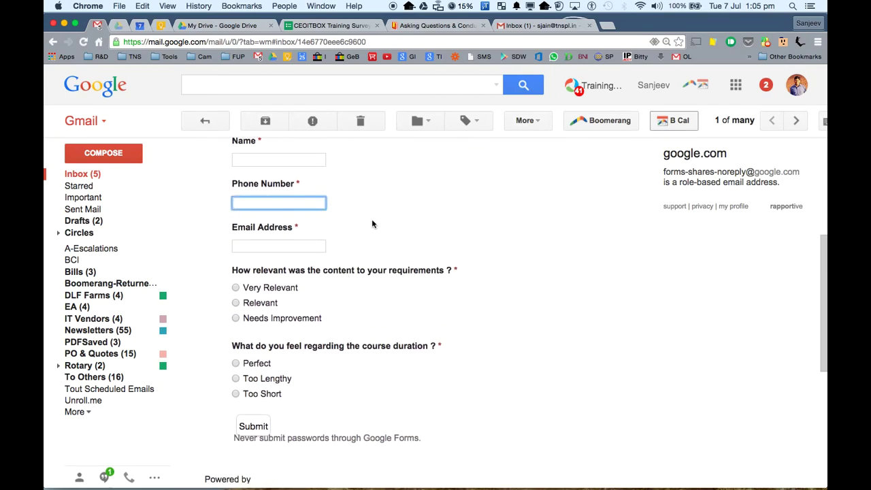
scroll(372, 224, "up", 5)
scroll(372, 224, "down", 15)
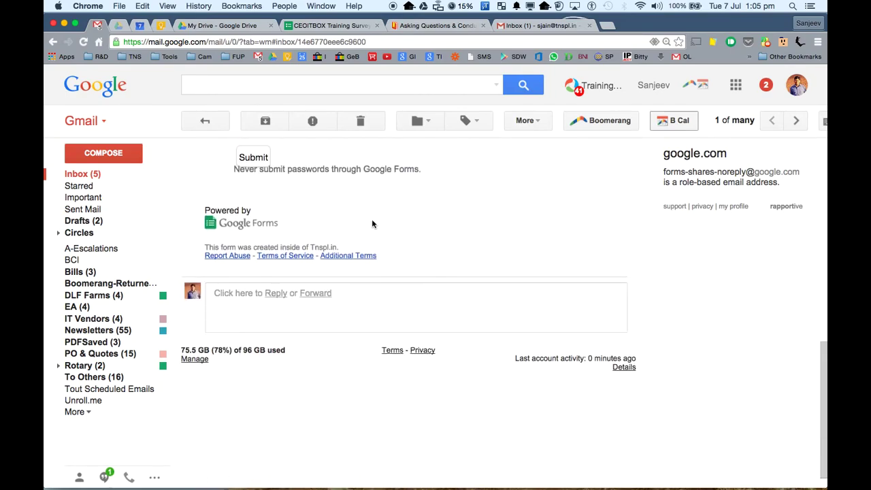
scroll(307, 177, "up", 1)
left_click(256, 190)
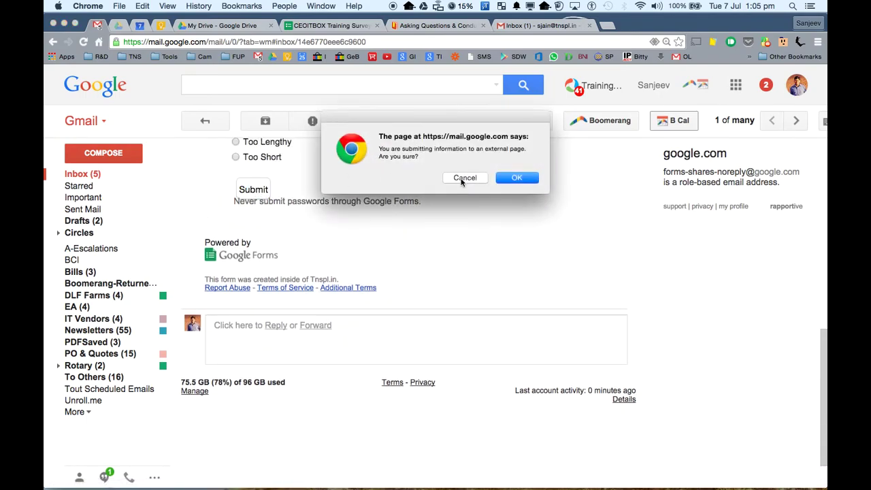
left_click(461, 178)
scroll(416, 253, "up", 15)
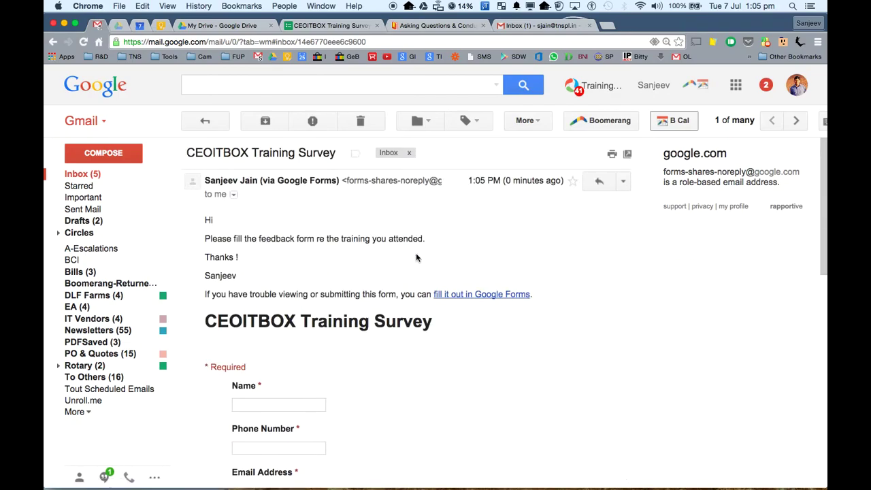
left_click(453, 295)
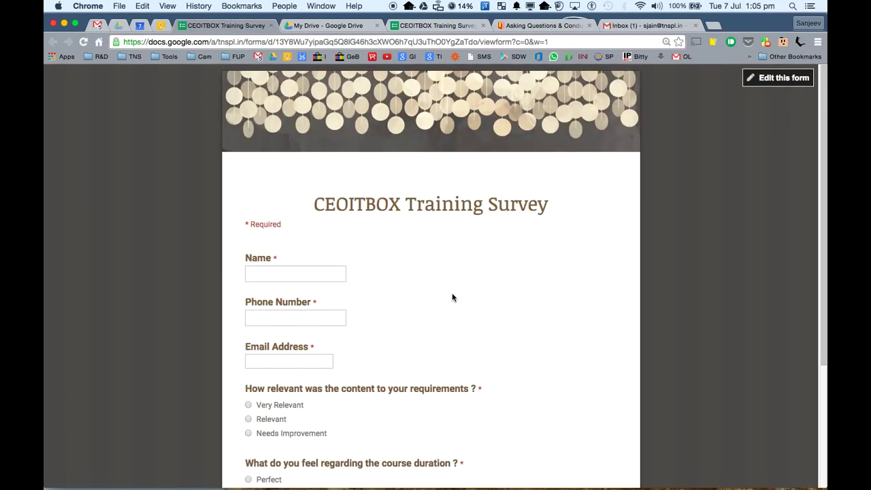
- Submit a first response with autofilled contact details, choosing Very Relevant and Too Lengthy
left_click(276, 270)
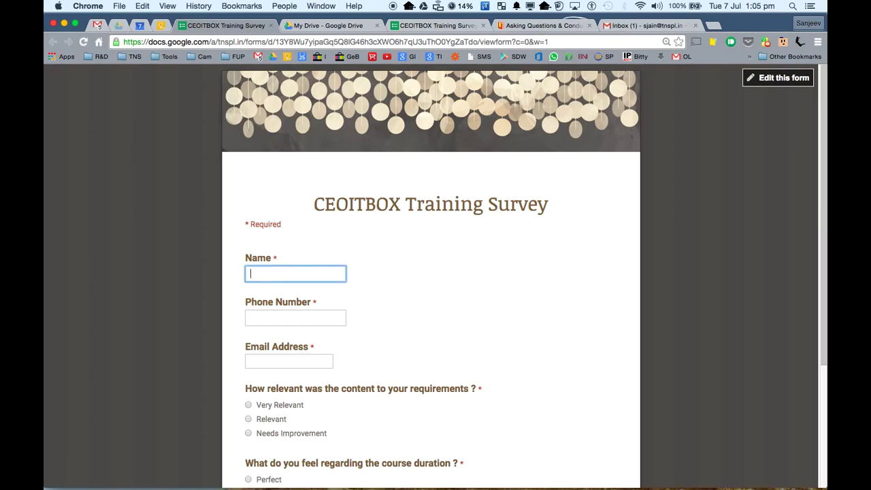
type("Sanj")
key("Down")
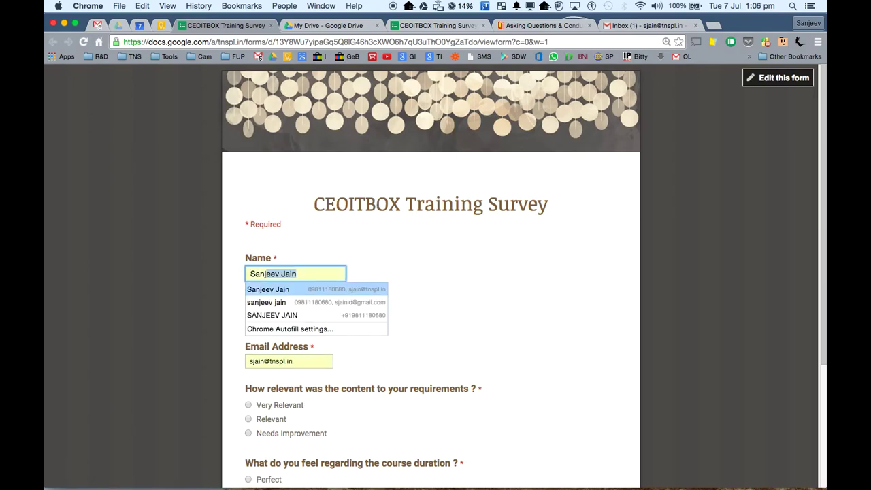
key("Return")
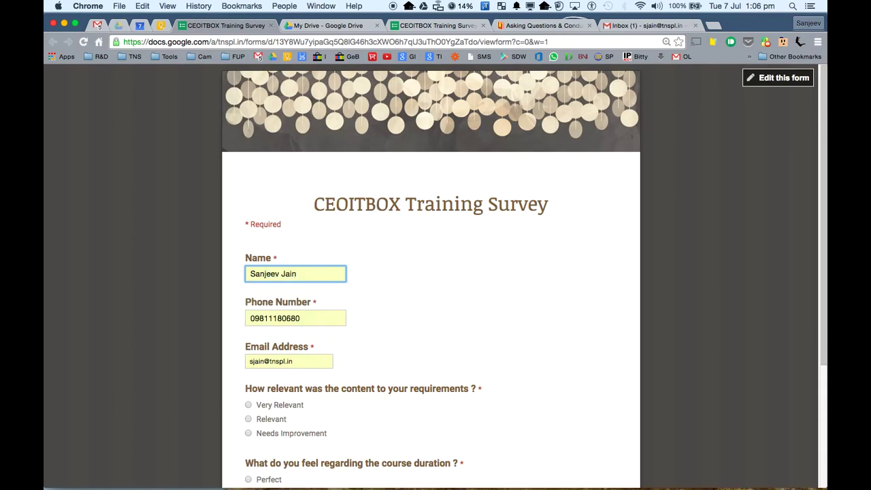
scroll(303, 364, "down", 3)
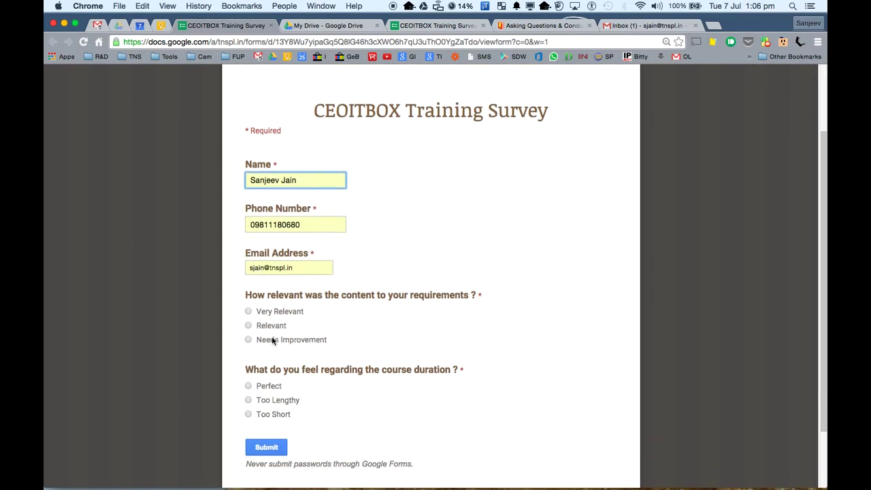
left_click(248, 311)
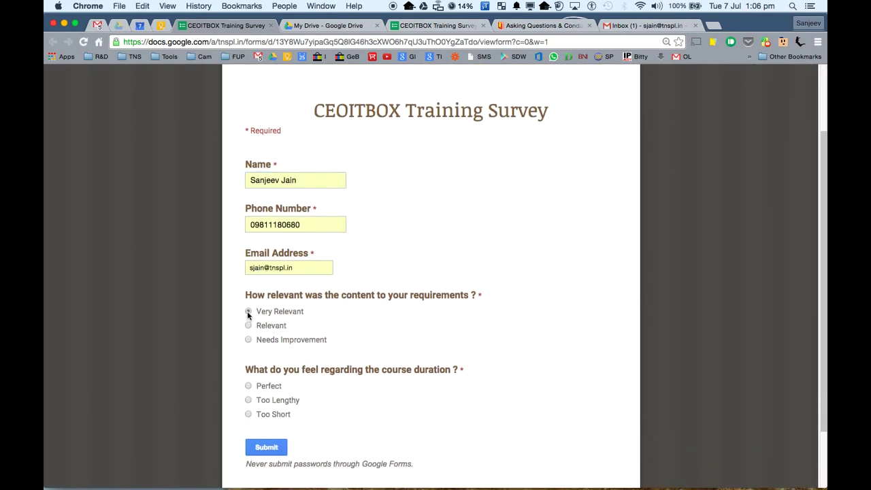
left_click(248, 400)
left_click(262, 449)
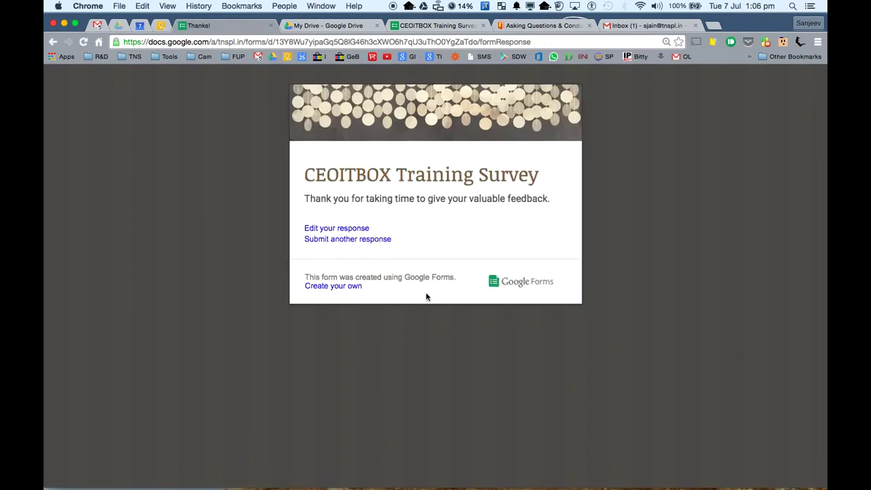
- Submit a second response with autofilled name and phone, a typed email, Relevant and Perfect
left_click(379, 239)
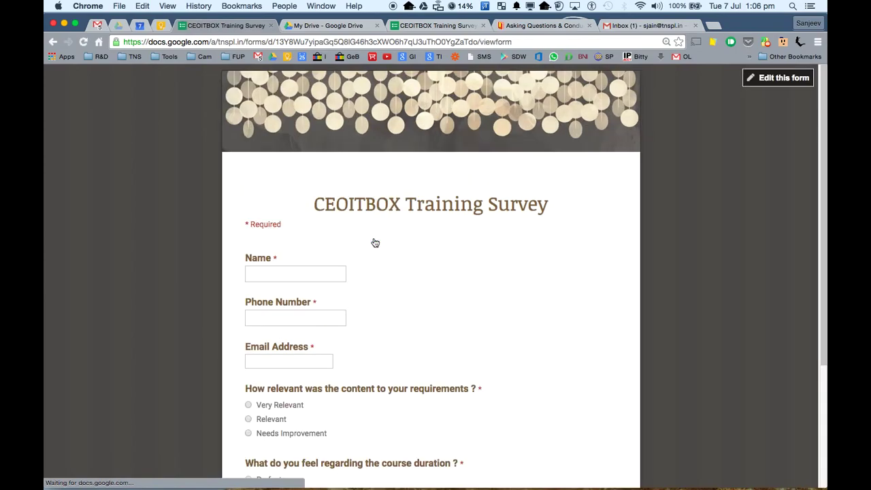
left_click(283, 275)
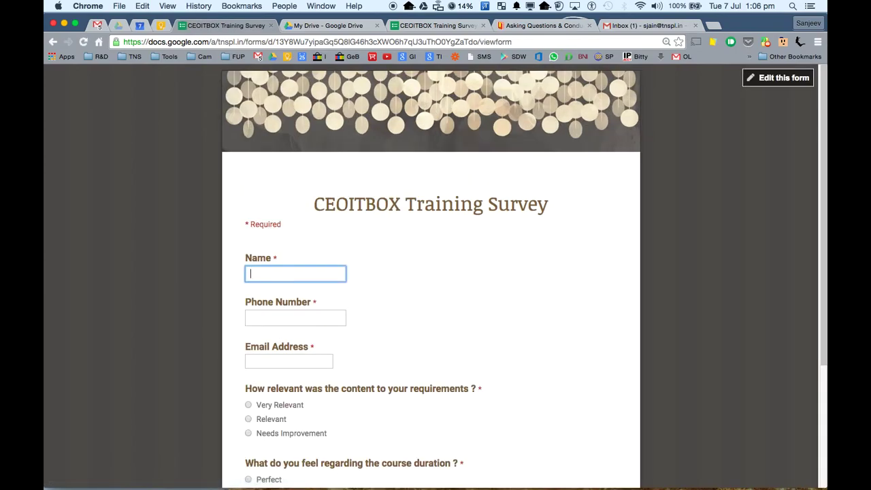
type("Amit")
key("Down")
key("Return")
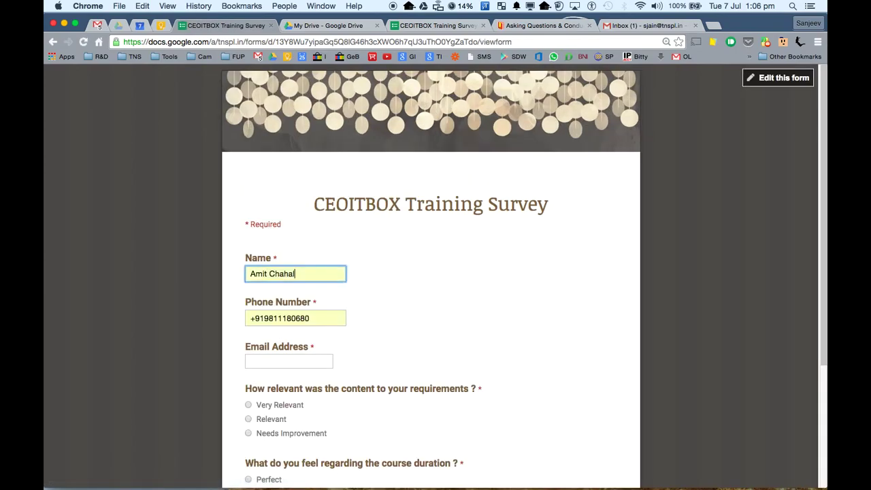
left_click(272, 361)
left_click(249, 419)
scroll(250, 417, "down", 3)
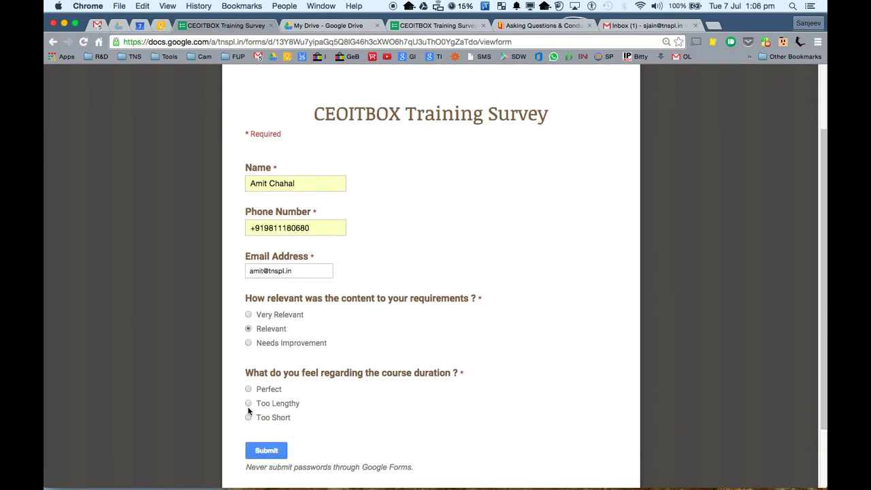
left_click(248, 389)
left_click(263, 459)
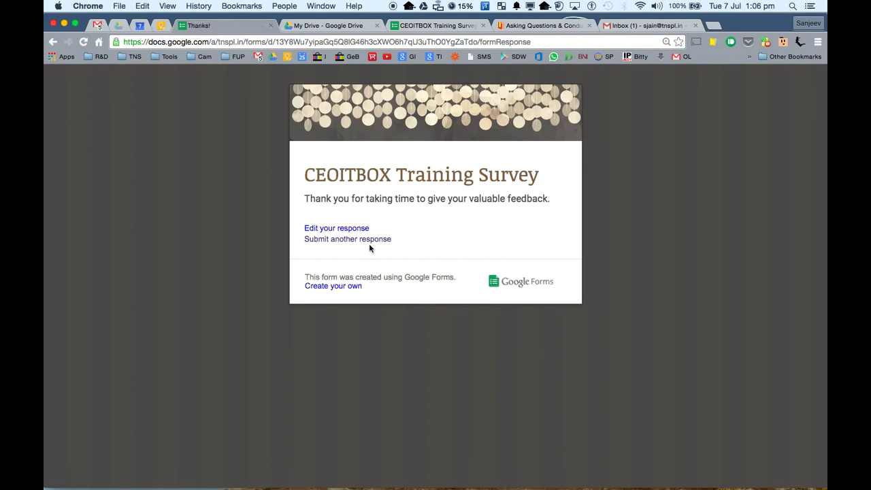
- Start a third response, entering the respondent's name, phone number and email address
left_click(361, 243)
left_click(278, 272)
type("Ekta")
key("Tab")
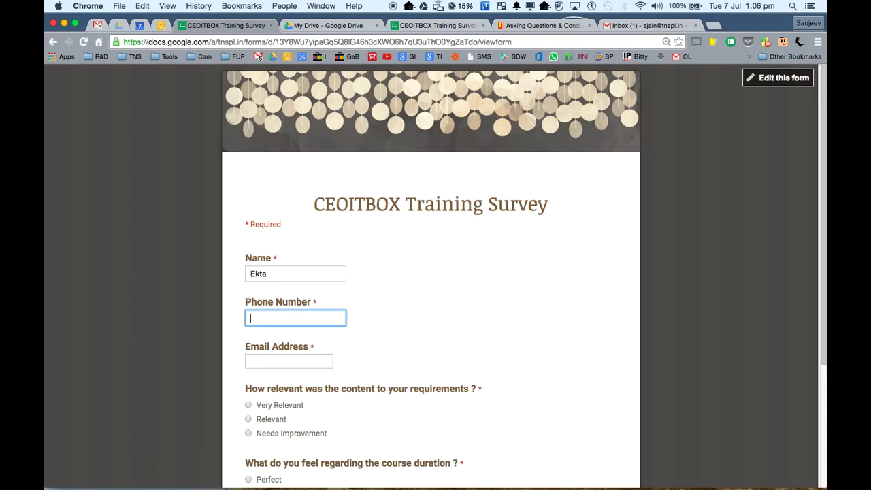
key("Tab")
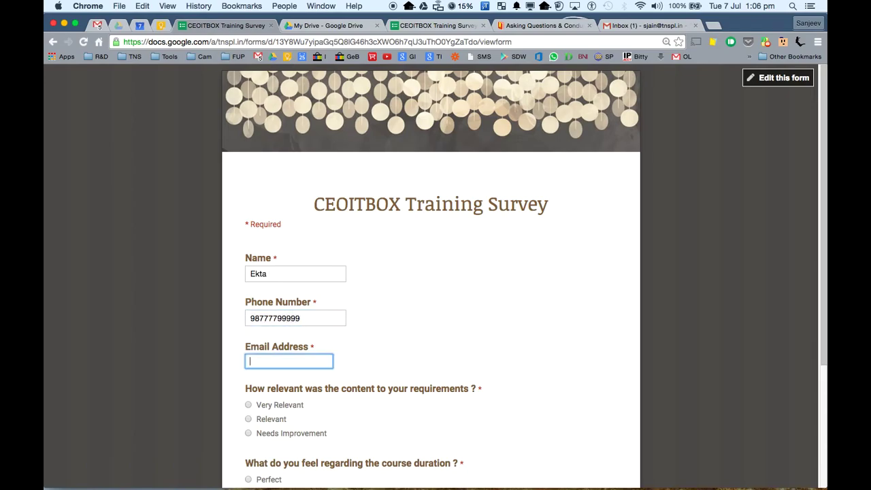
- Choose Needs Improvement and Too Lengthy, submit, and close the thank-you page
left_click(248, 433)
scroll(249, 432, "down", 3)
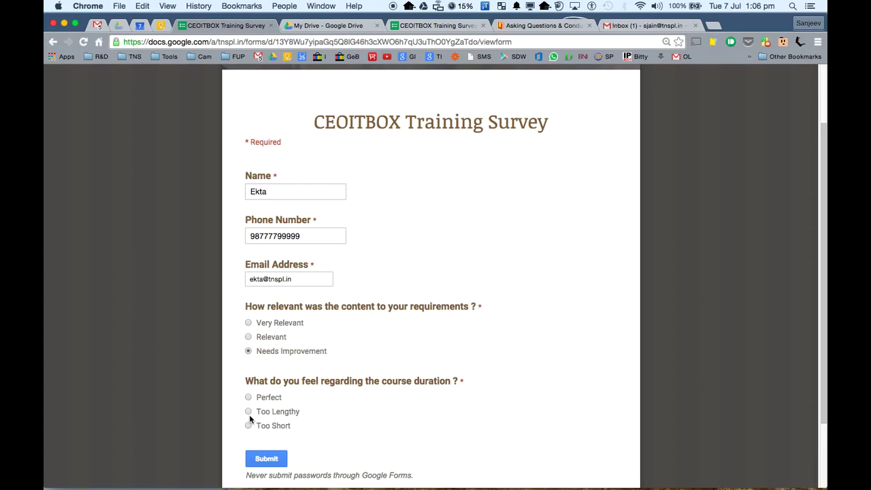
left_click(248, 413)
left_click(272, 464)
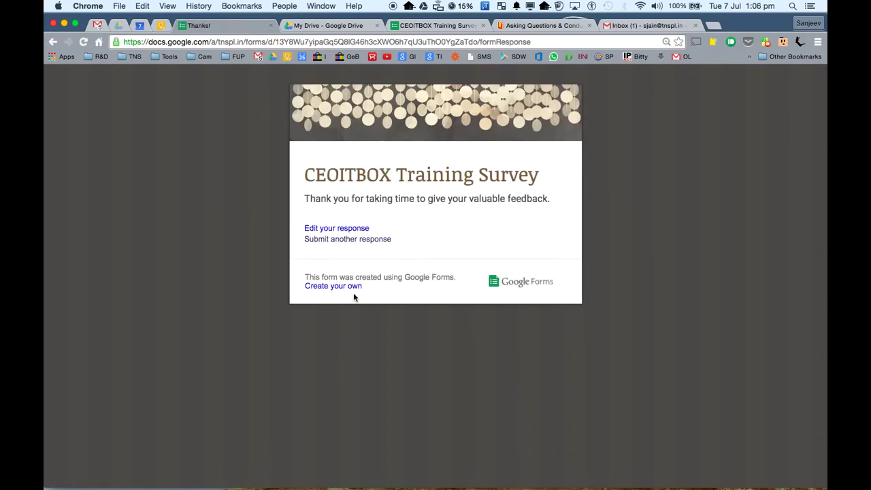
left_click(272, 26)
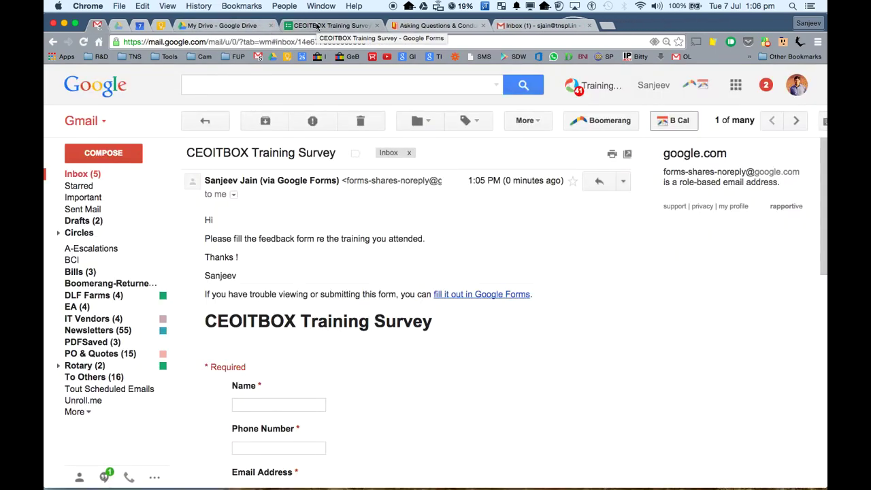
- Open the form's linked responses spreadsheet from the editor and browse its Timestamp, Name and question columns
left_click(317, 26)
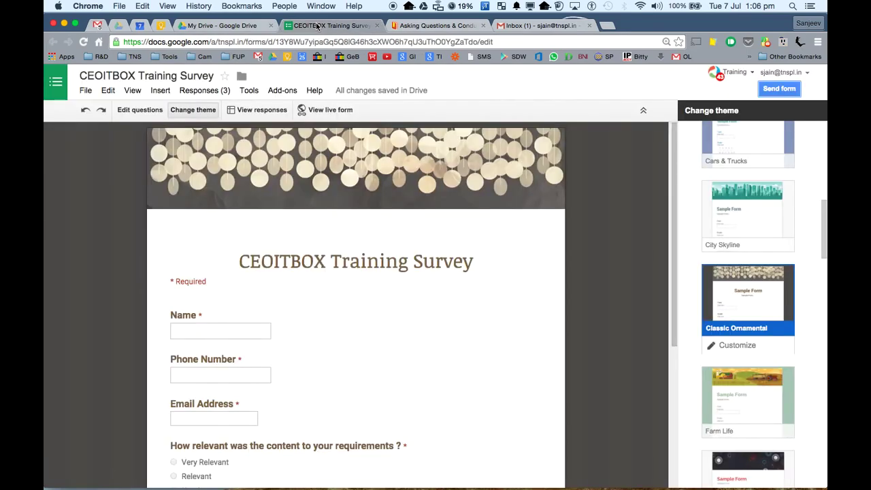
left_click(274, 111)
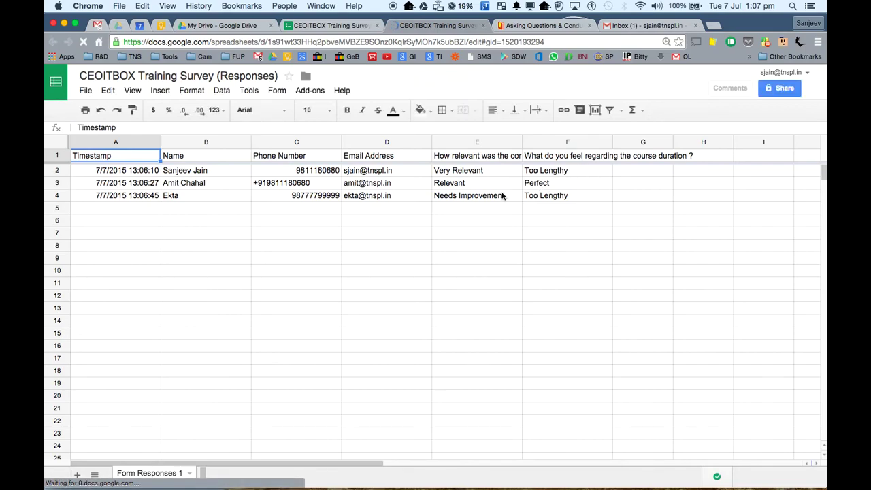
left_click(194, 158)
key("Left")
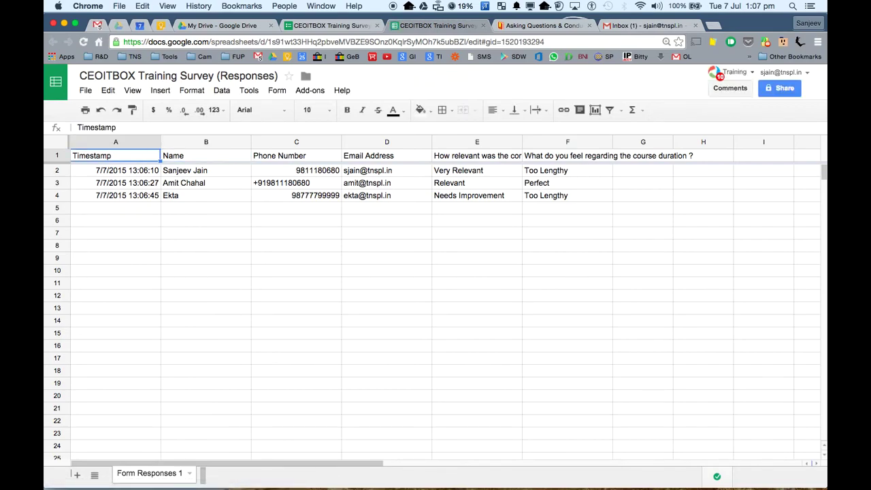
key("Down")
key("Down")
key("Up")
key("Up")
key("Right")
key("Right")
key("Right")
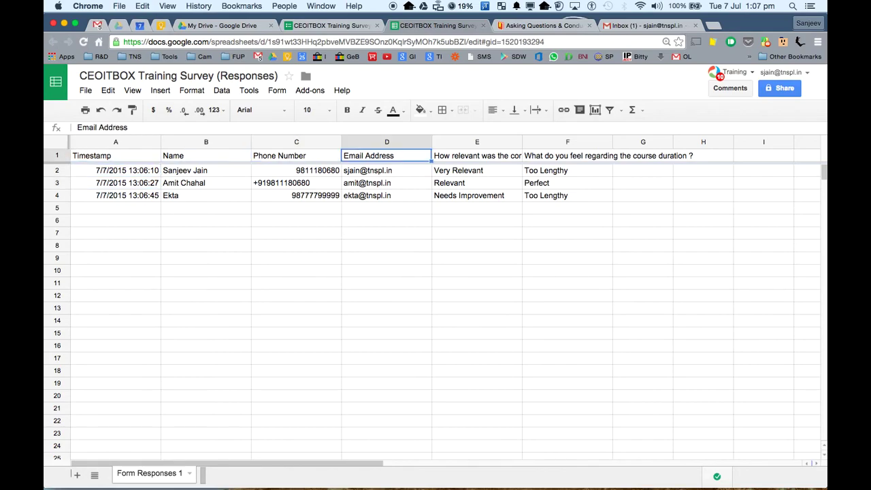
key("Right")
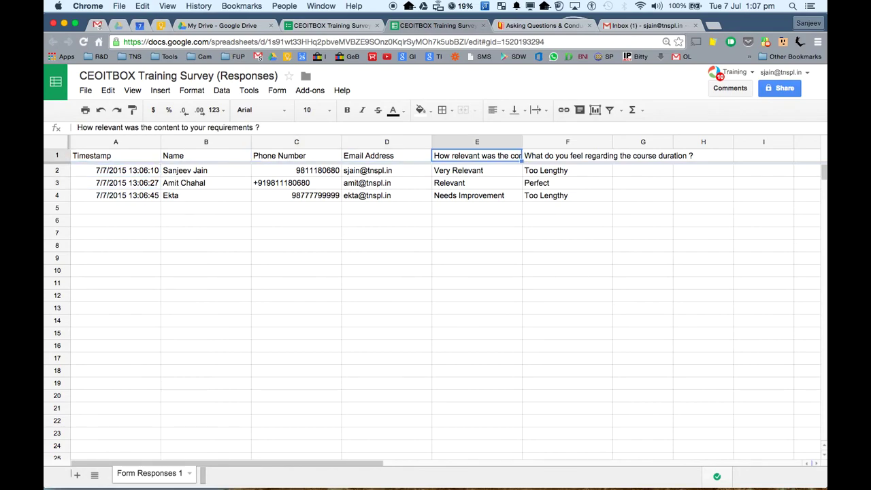
key("Right")
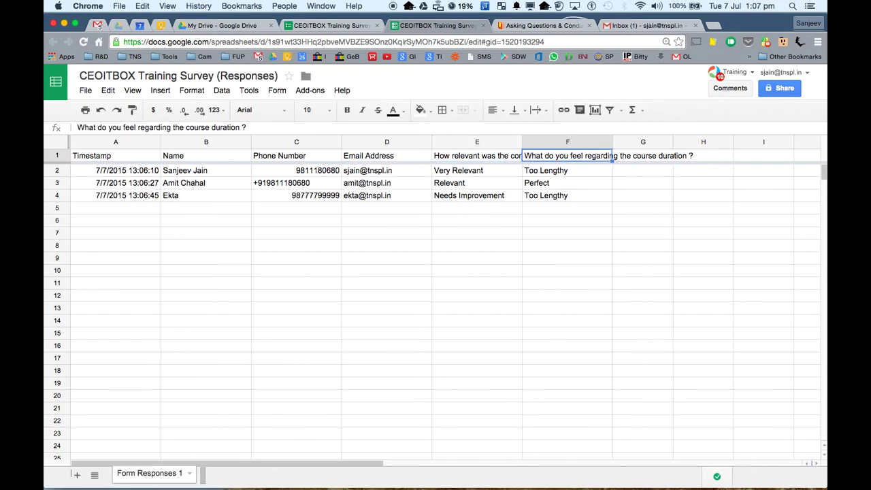
left_click(276, 90)
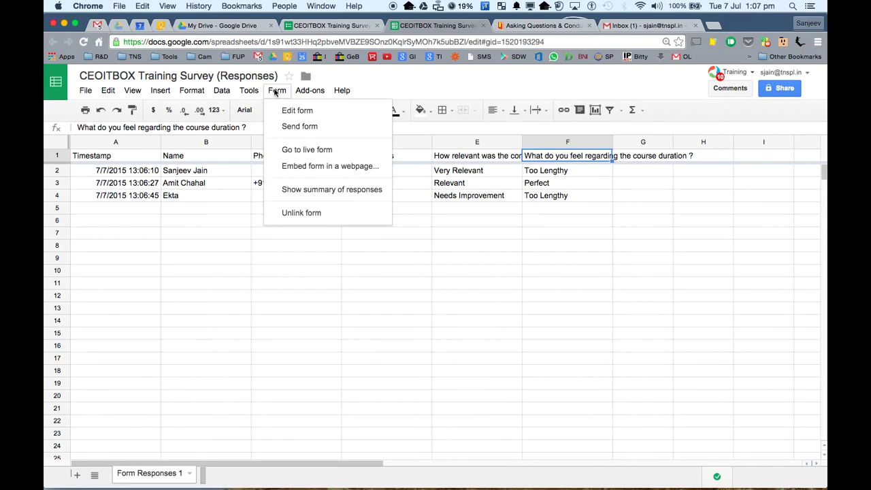
left_click(304, 195)
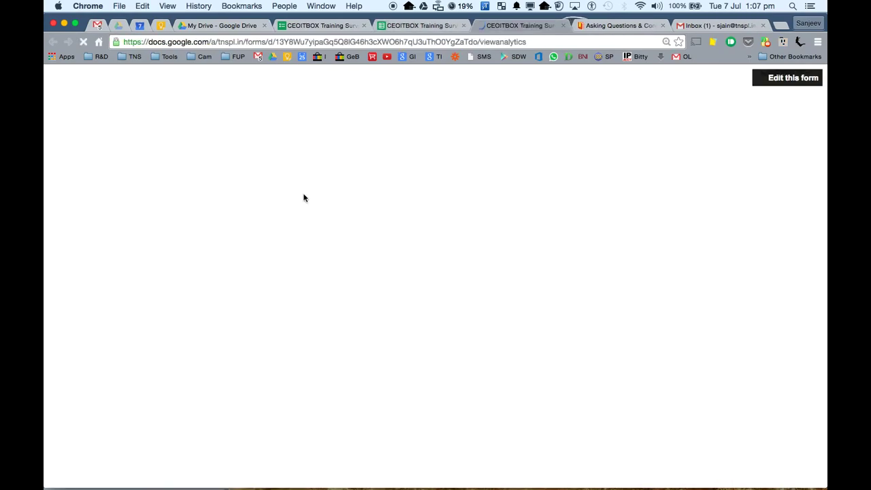
scroll(304, 198, "down", 5)
scroll(304, 198, "up", 8)
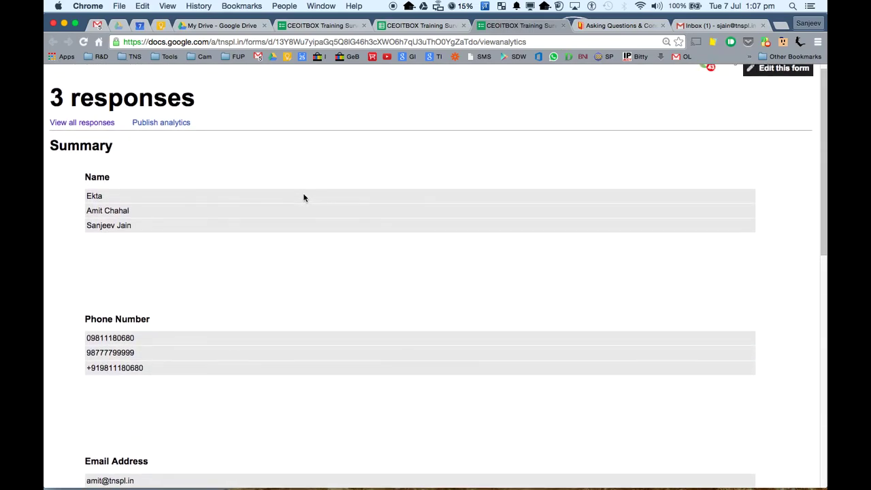
scroll(304, 198, "down", 5)
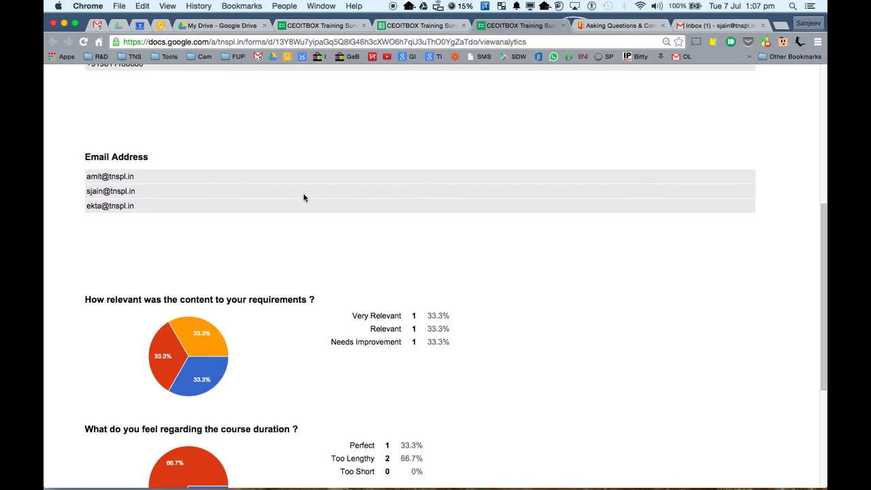
scroll(304, 198, "down", 3)
mouse_move(217, 227)
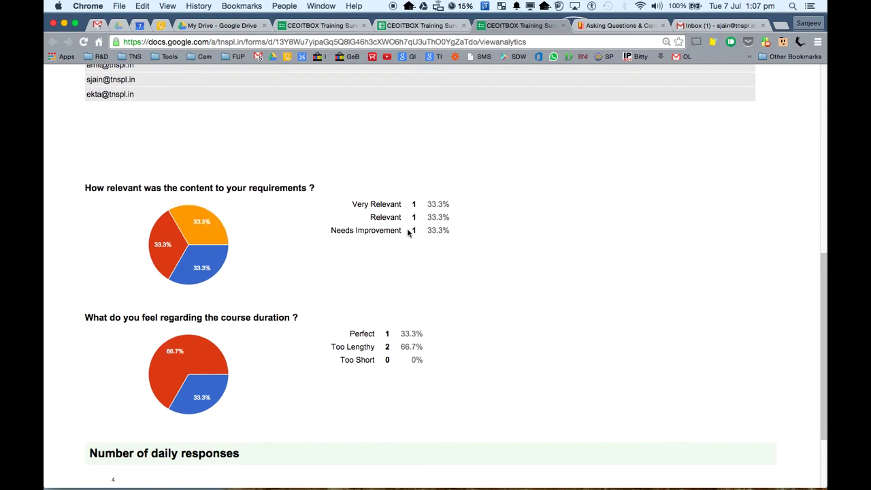
mouse_move(208, 255)
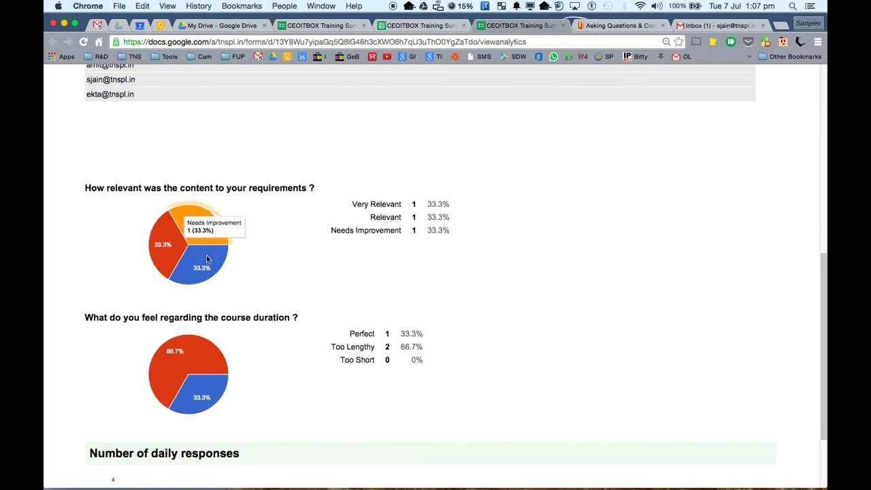
mouse_move(202, 360)
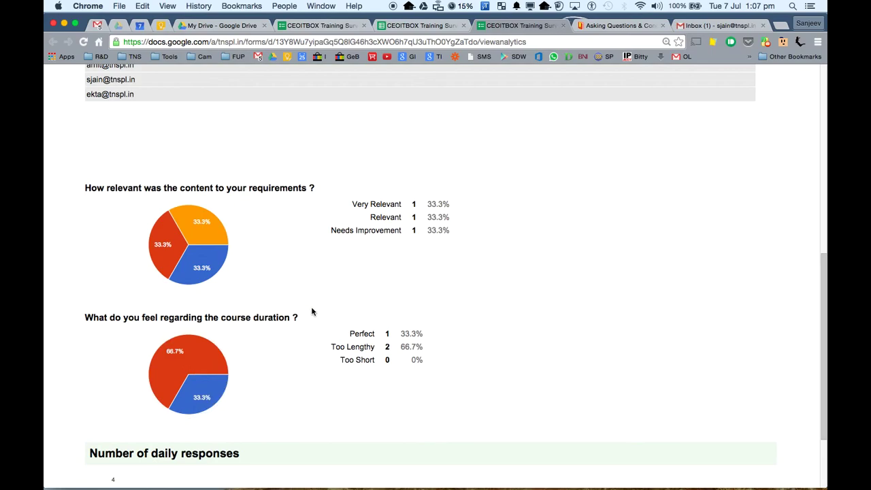
scroll(312, 310, "down", 3)
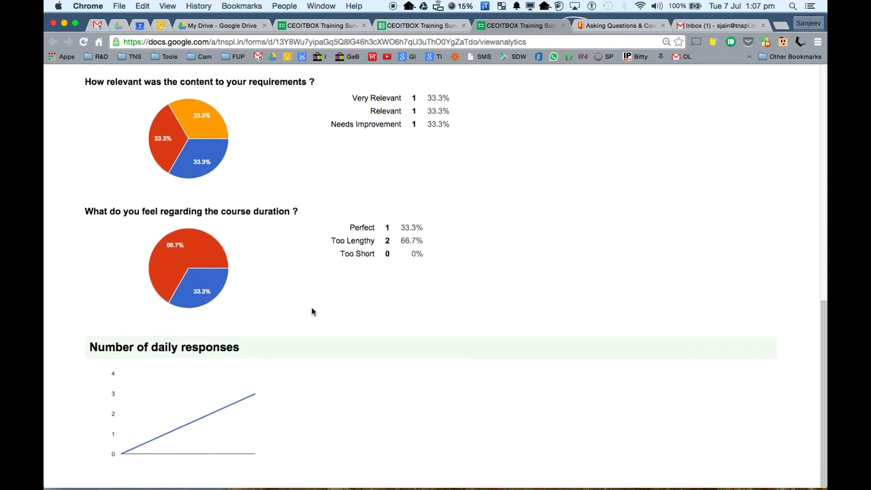
scroll(313, 311, "up", 20)
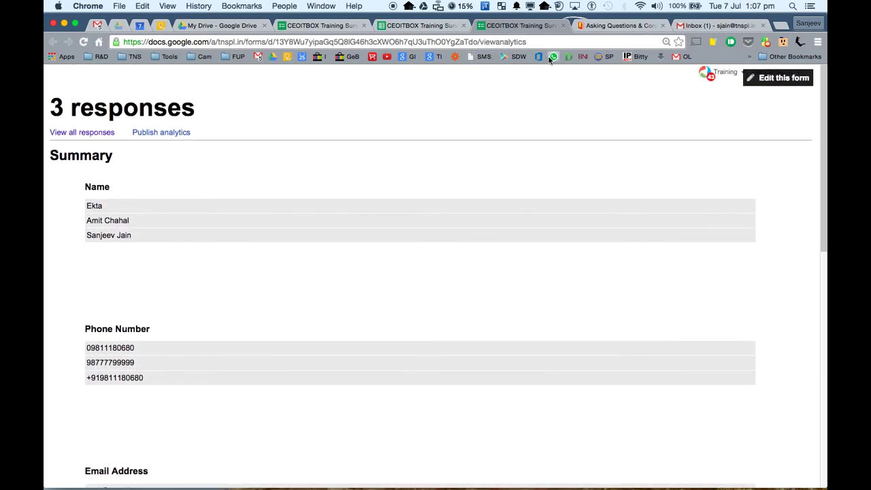
left_click(563, 25)
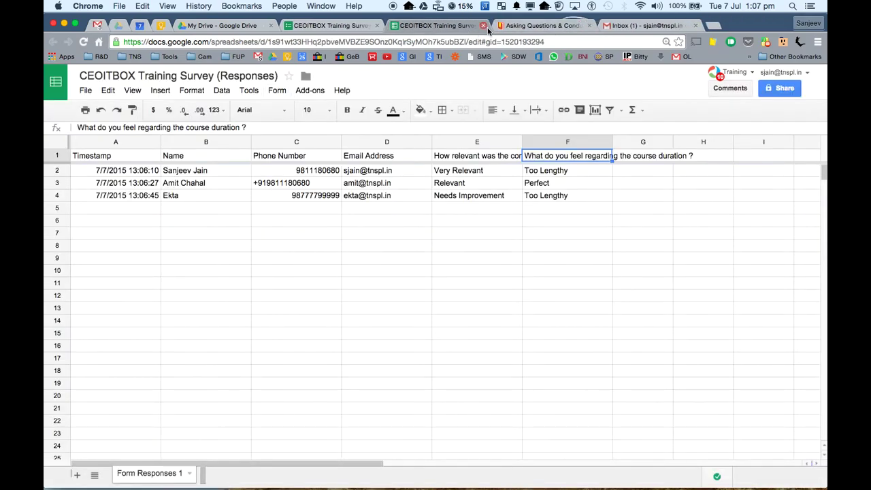
- Close the responses spreadsheet and form editor tabs and return to My Drive
left_click(483, 26)
left_click(361, 27)
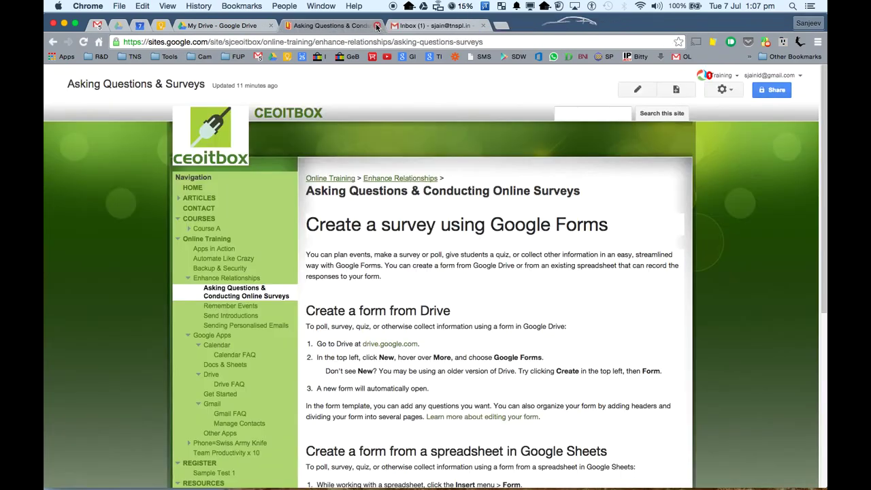
left_click(377, 25)
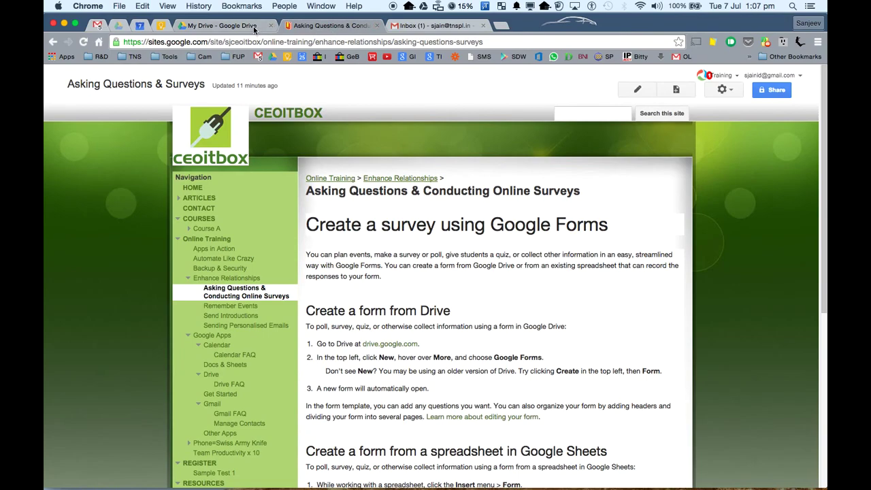
left_click(254, 27)
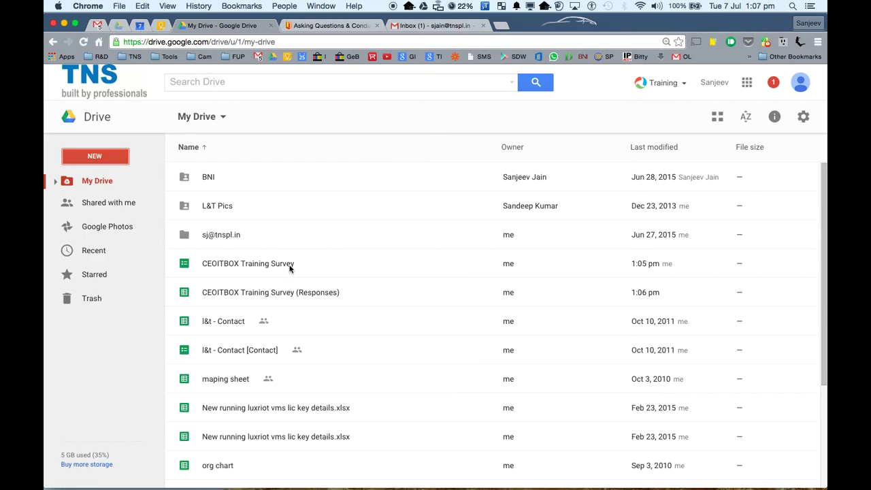
- Briefly open the CEOITBOX Training Survey form from Drive, close it, and select its Responses file
left_click(289, 265)
left_click(271, 293)
left_click(266, 264)
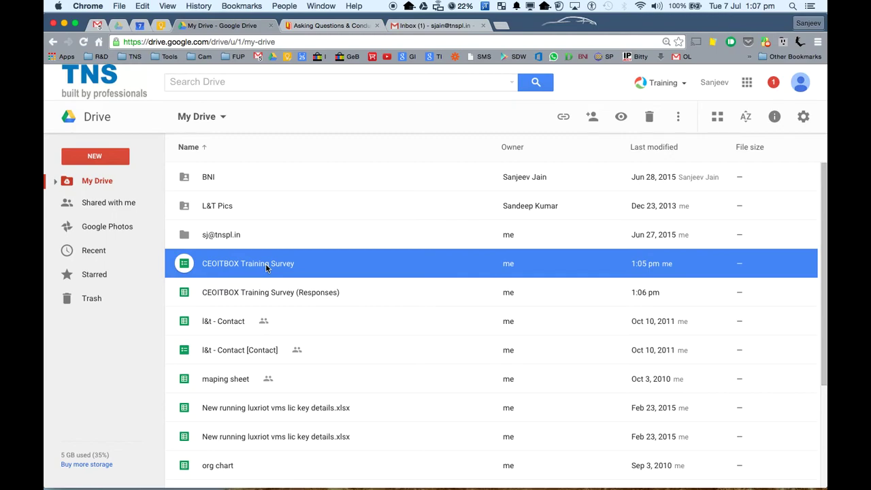
double_click(265, 264)
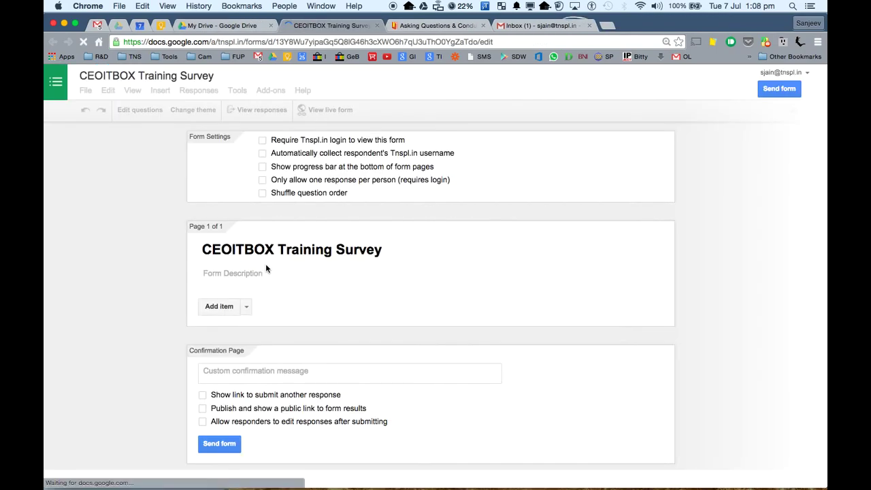
scroll(290, 324, "down", 10)
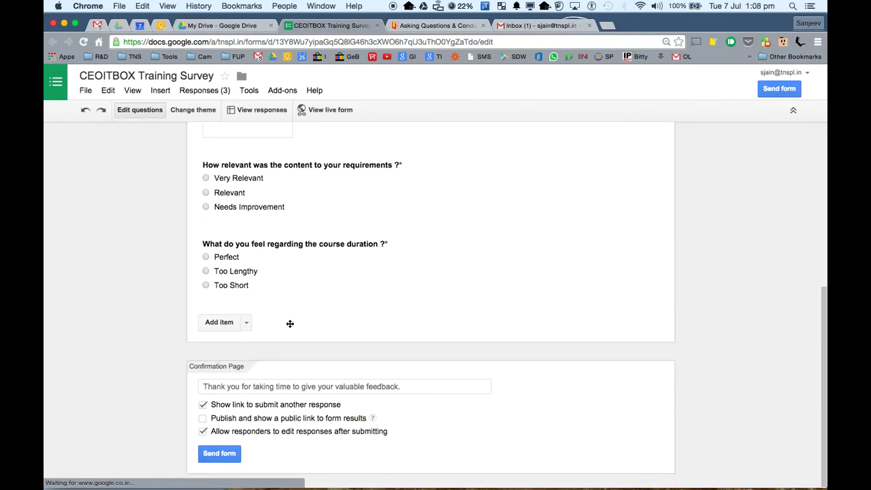
left_click(378, 25)
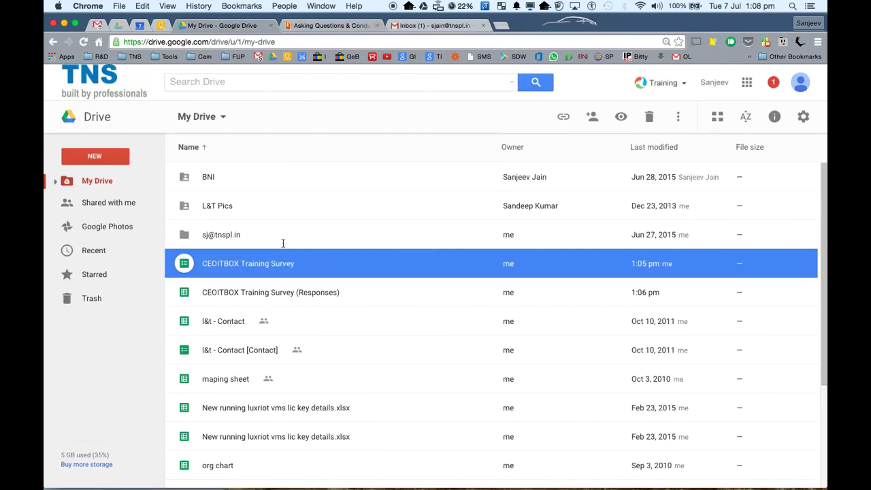
left_click(246, 298)
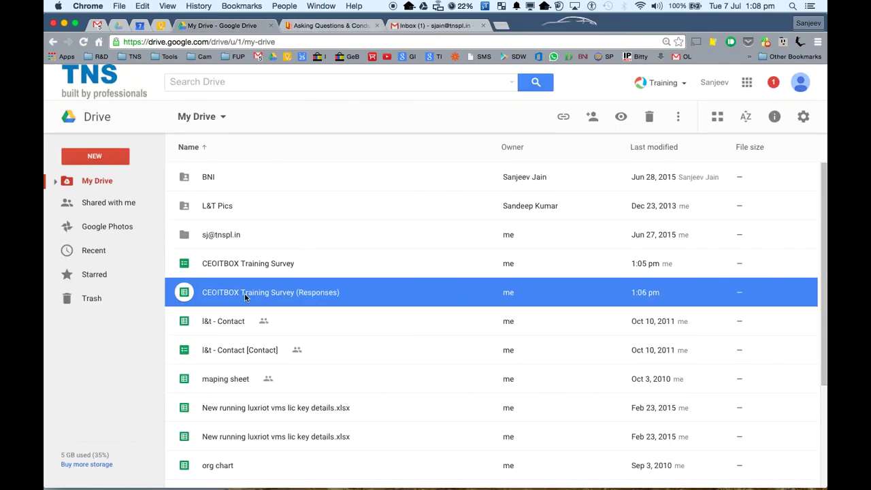
- Open the CEOITBOX Training Survey (Responses) spreadsheet from Drive and show its Form menu
double_click(246, 296)
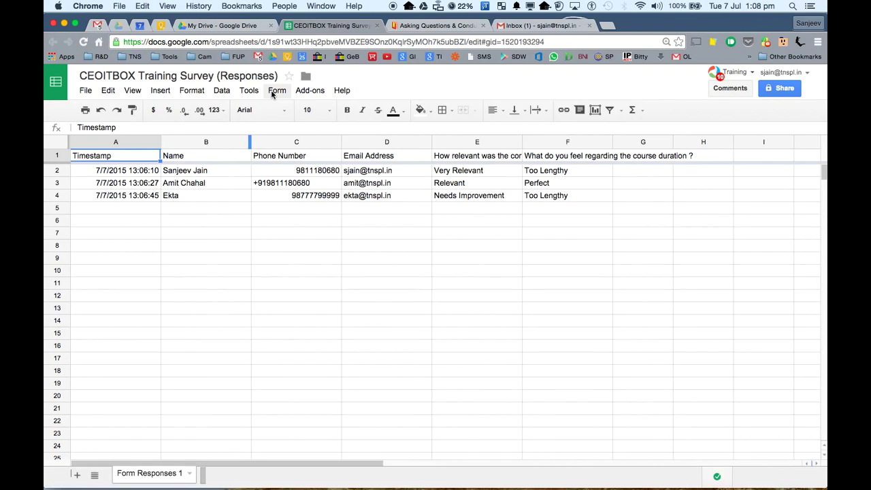
left_click(275, 91)
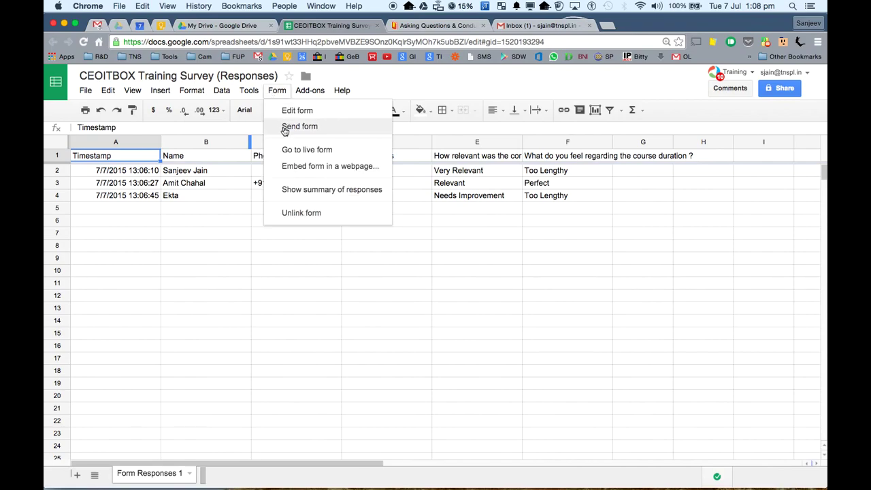